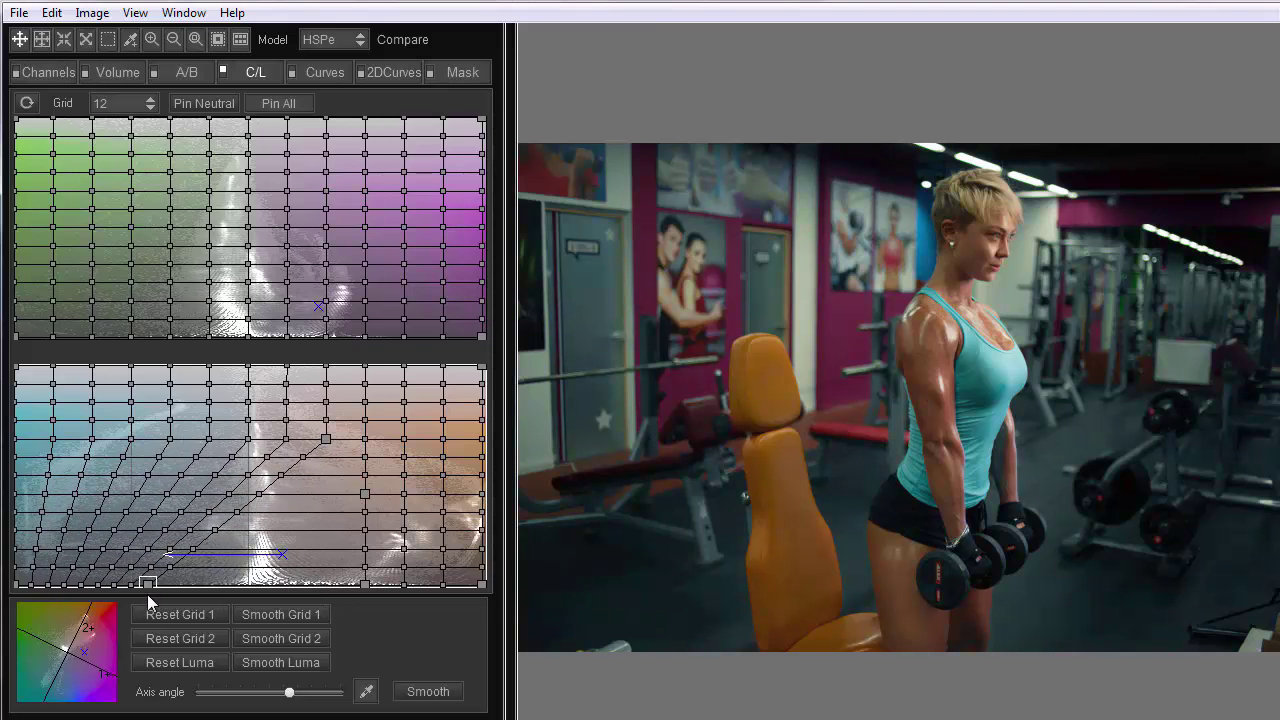
# - Pin Neutral, pull the warm C/L columns toward it, then view the A/B grid and reference image
pyautogui.click(240, 103)
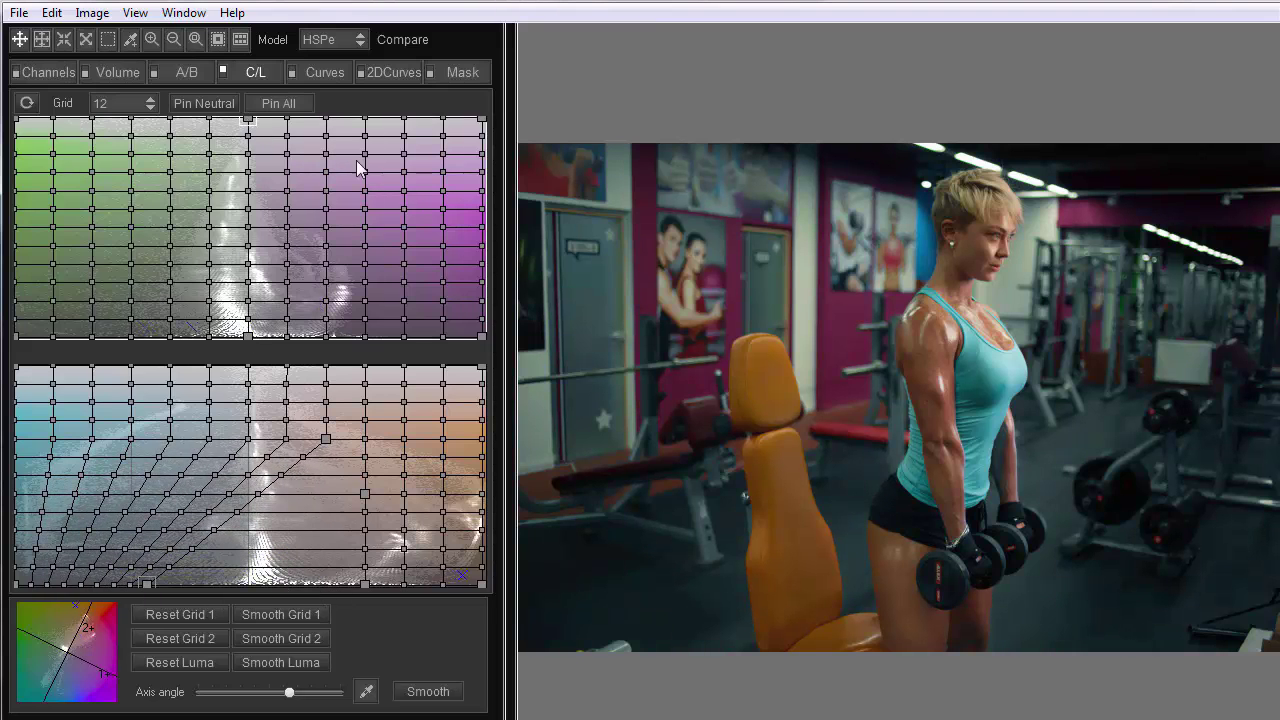
pyautogui.moveTo(356, 279); pyautogui.dragTo(280, 88)
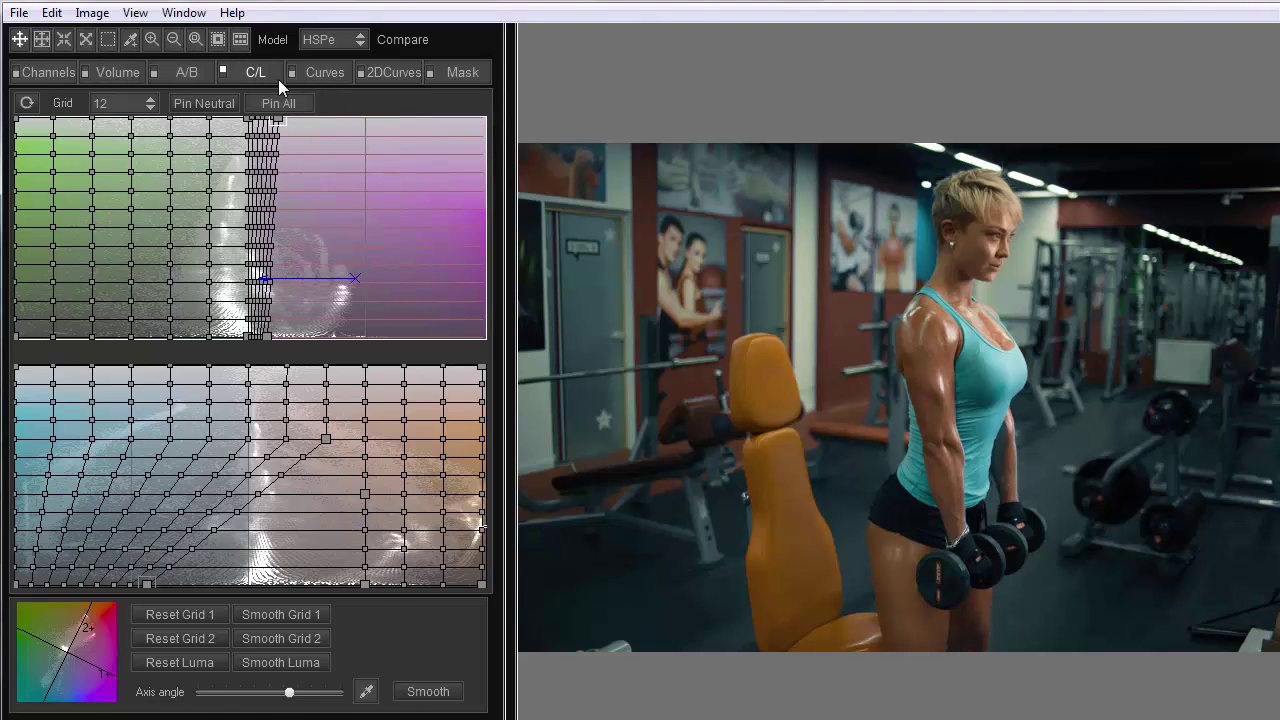
pyautogui.click(186, 72)
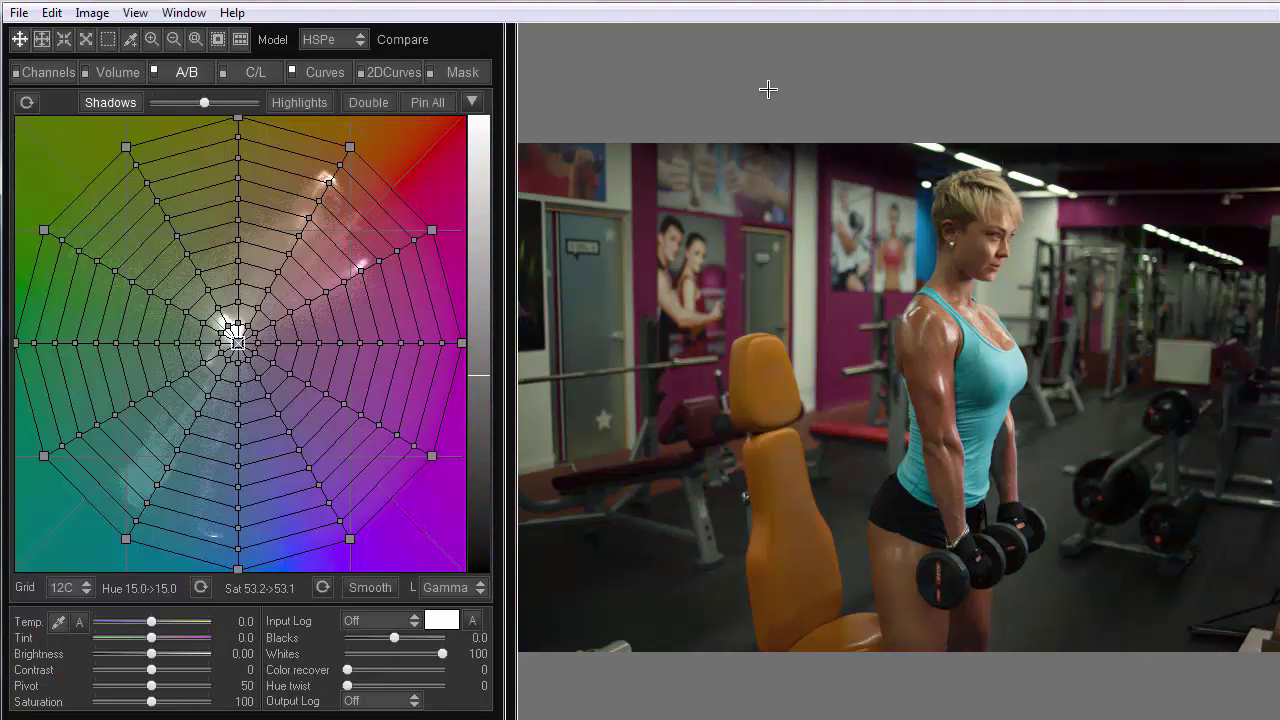
pyautogui.press('r')
# - Reset the temperature and tint sliders back to zero
pyautogui.moveTo(145, 645); pyautogui.dragTo(141, 645)
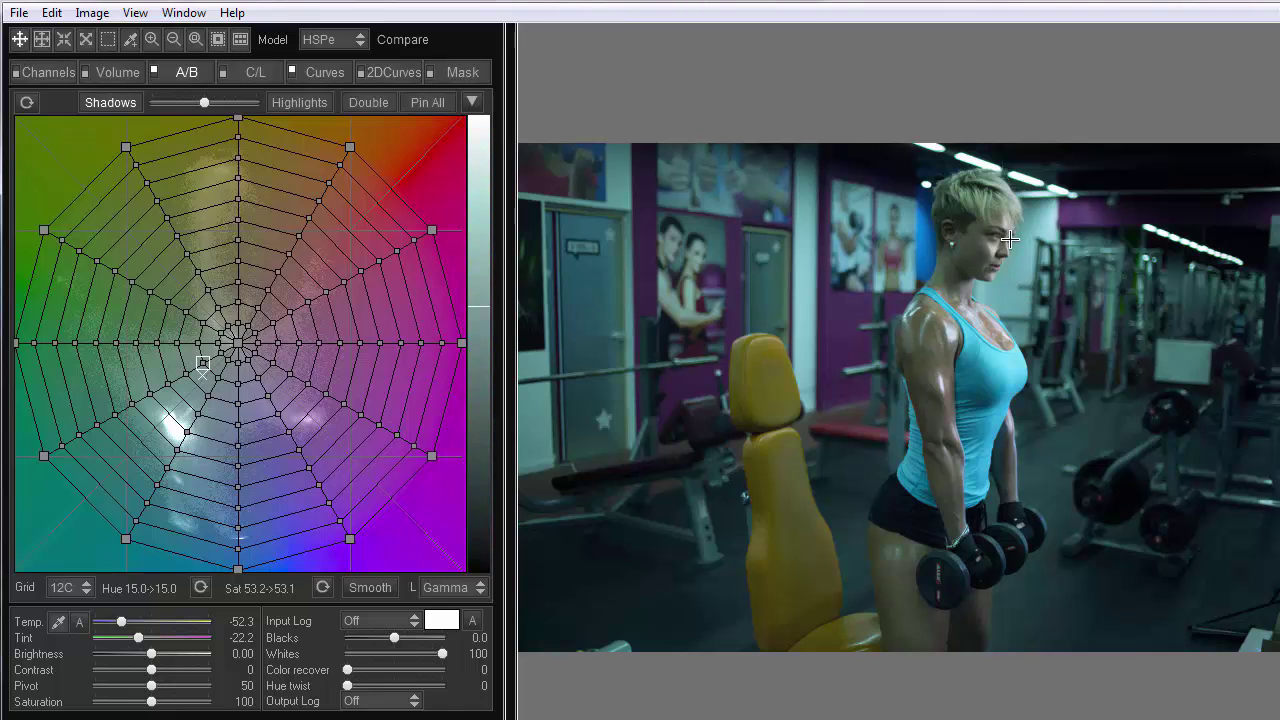
pyautogui.doubleClick(126, 624)
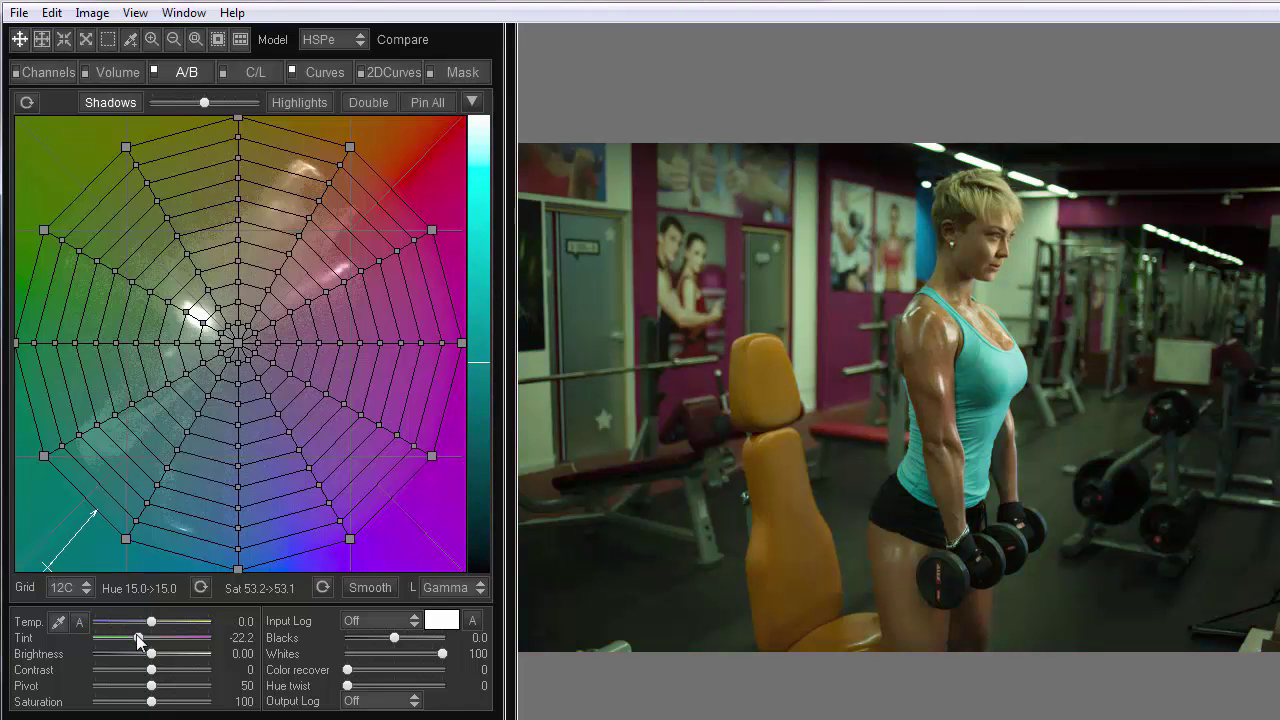
pyautogui.doubleClick(137, 637)
# - Try lowering the red curve and raising the blue curve, then undo them to straight lines
pyautogui.click(313, 74)
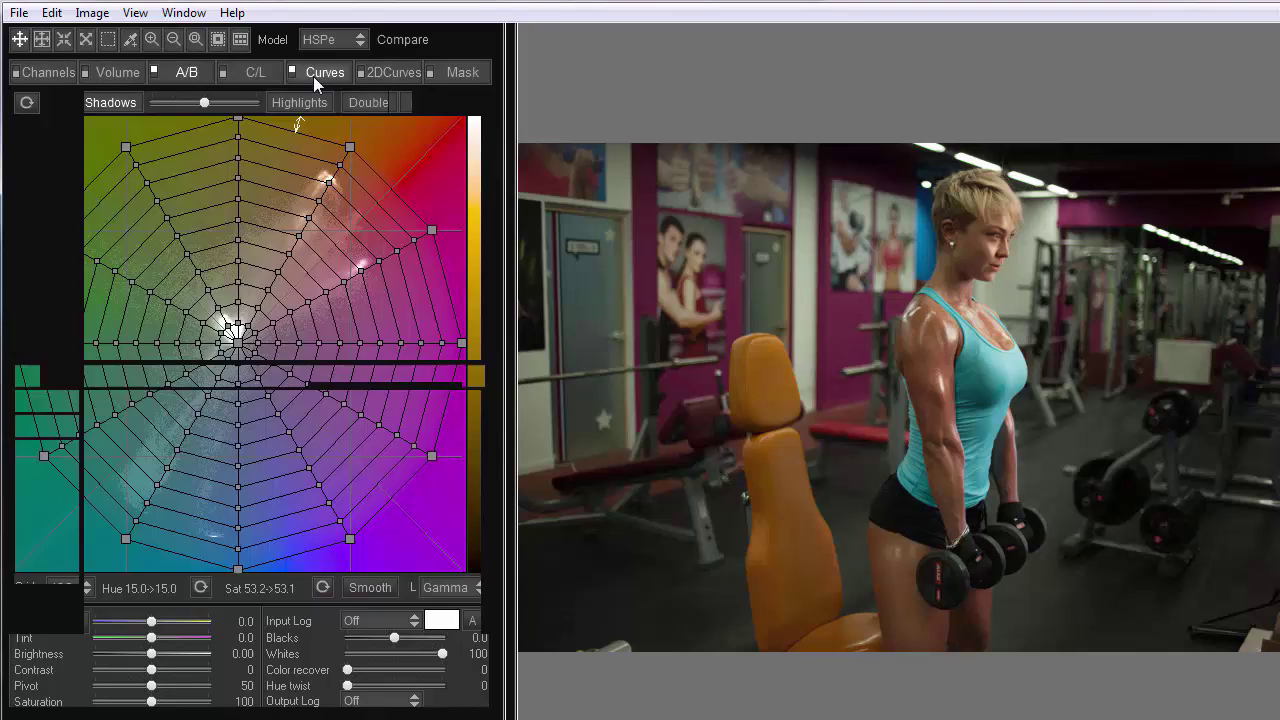
pyautogui.click(172, 376)
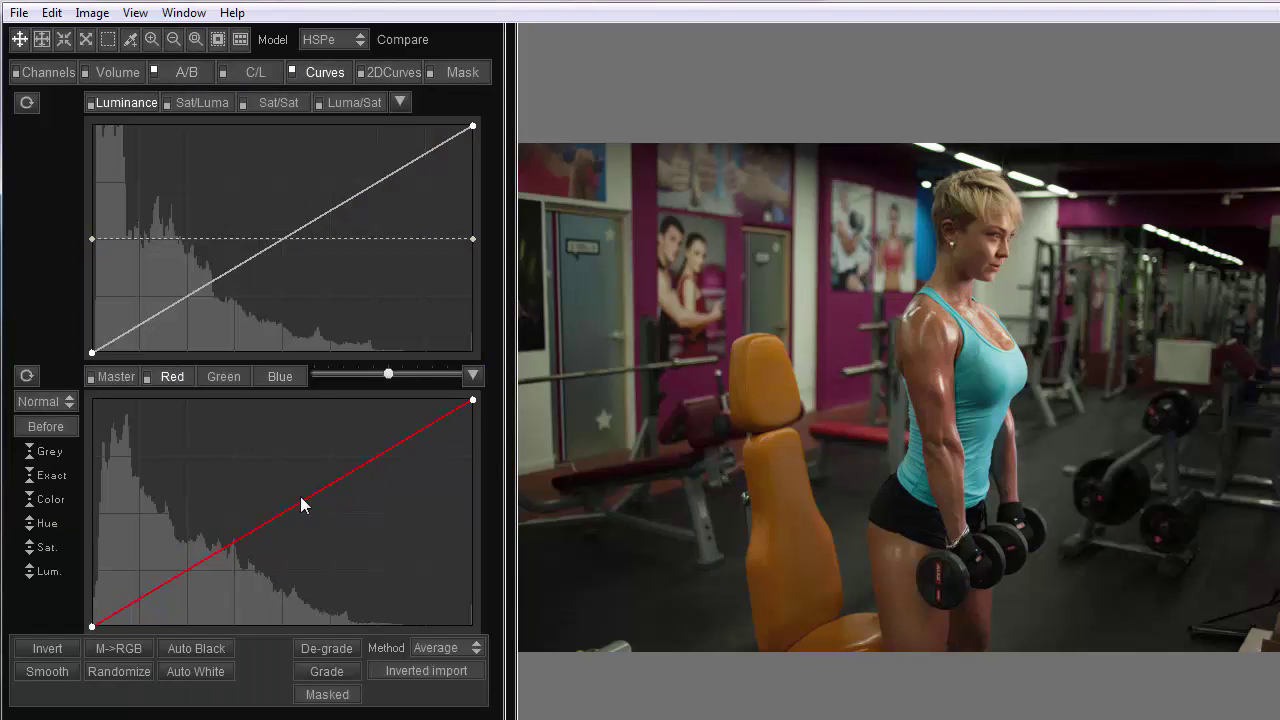
pyautogui.moveTo(277, 520); pyautogui.dragTo(288, 552)
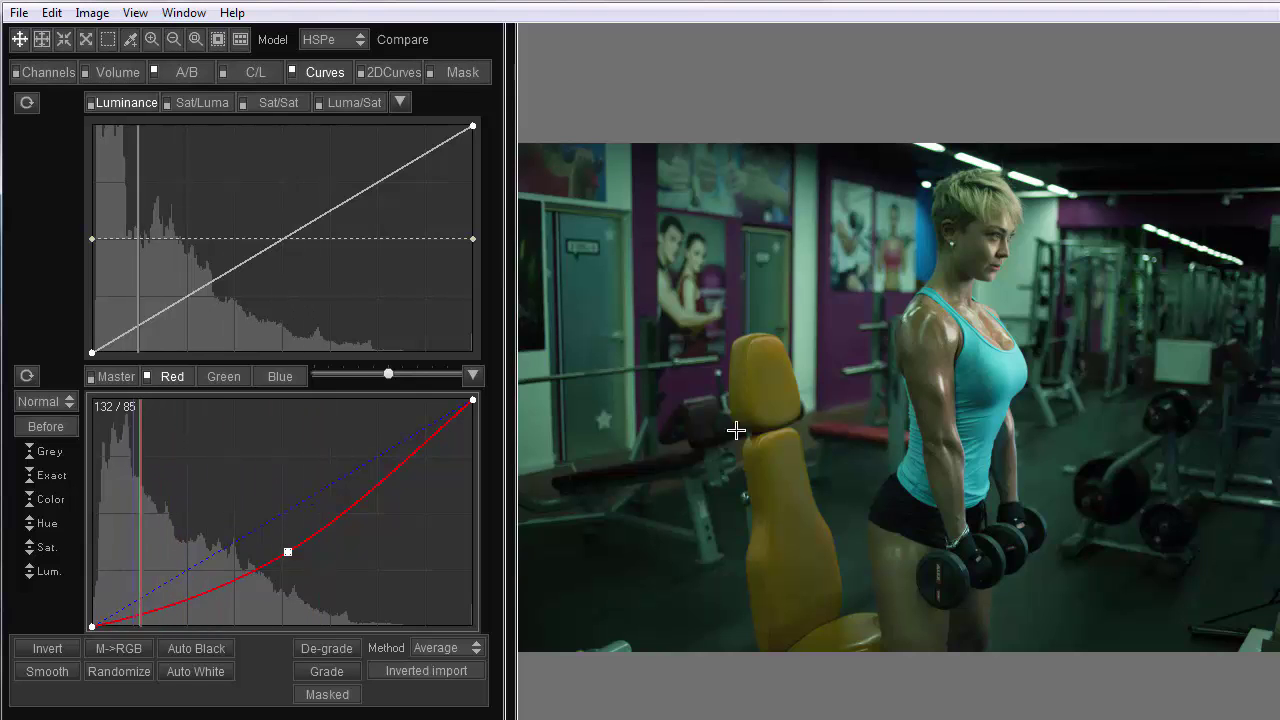
pyautogui.click(280, 376)
pyautogui.moveTo(263, 520); pyautogui.dragTo(253, 505)
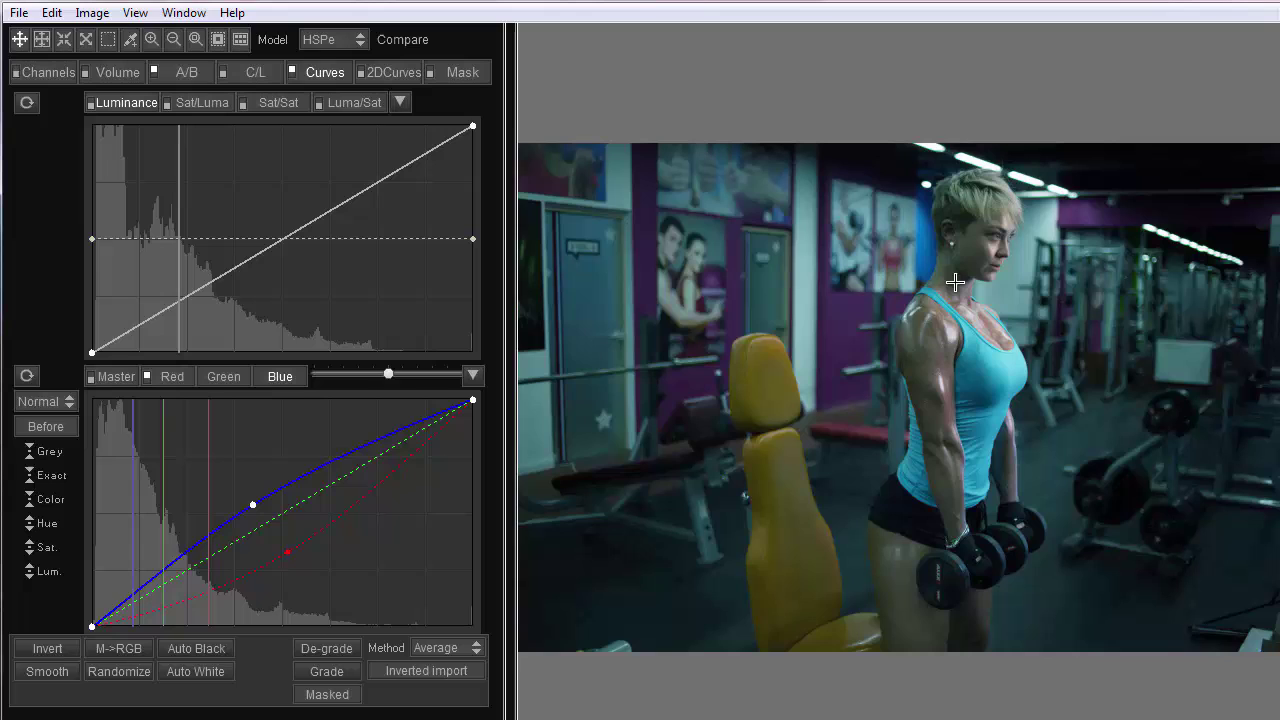
pyautogui.hotkey('ctrl', 'z')
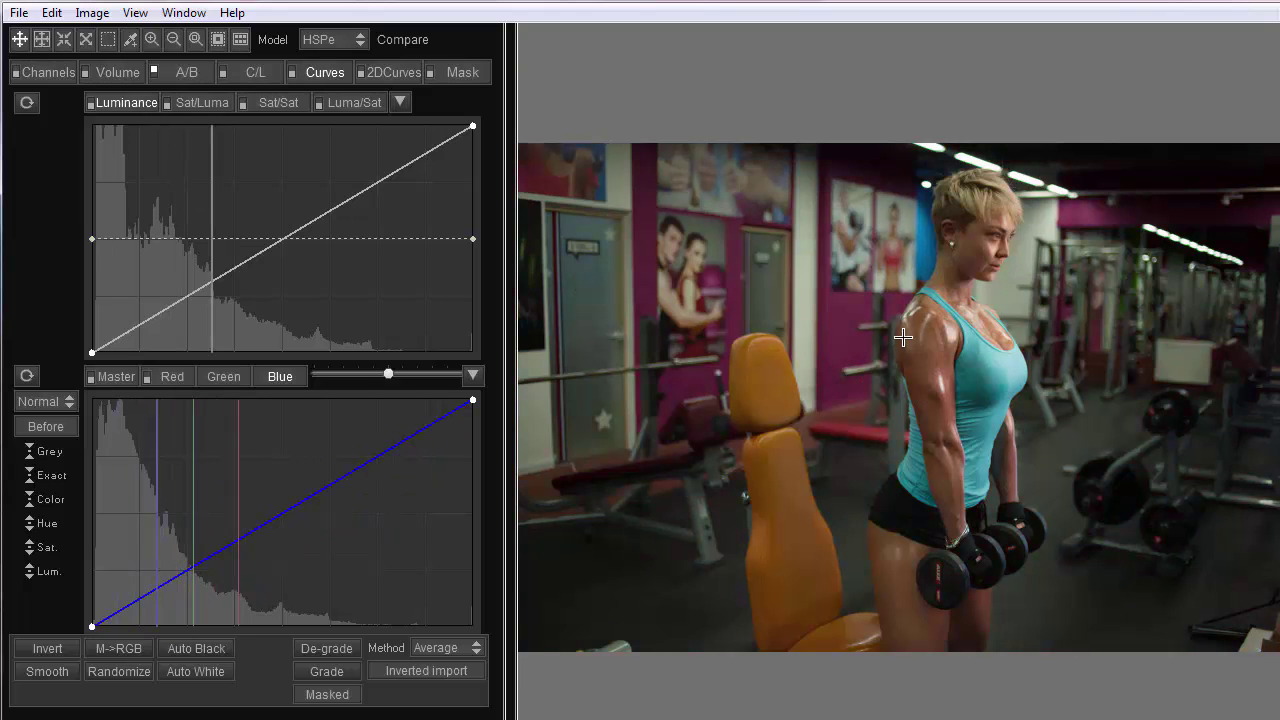
# - Drag the A/B grid's centre node down-left so neutral greys shift toward teal
pyautogui.click(180, 77)
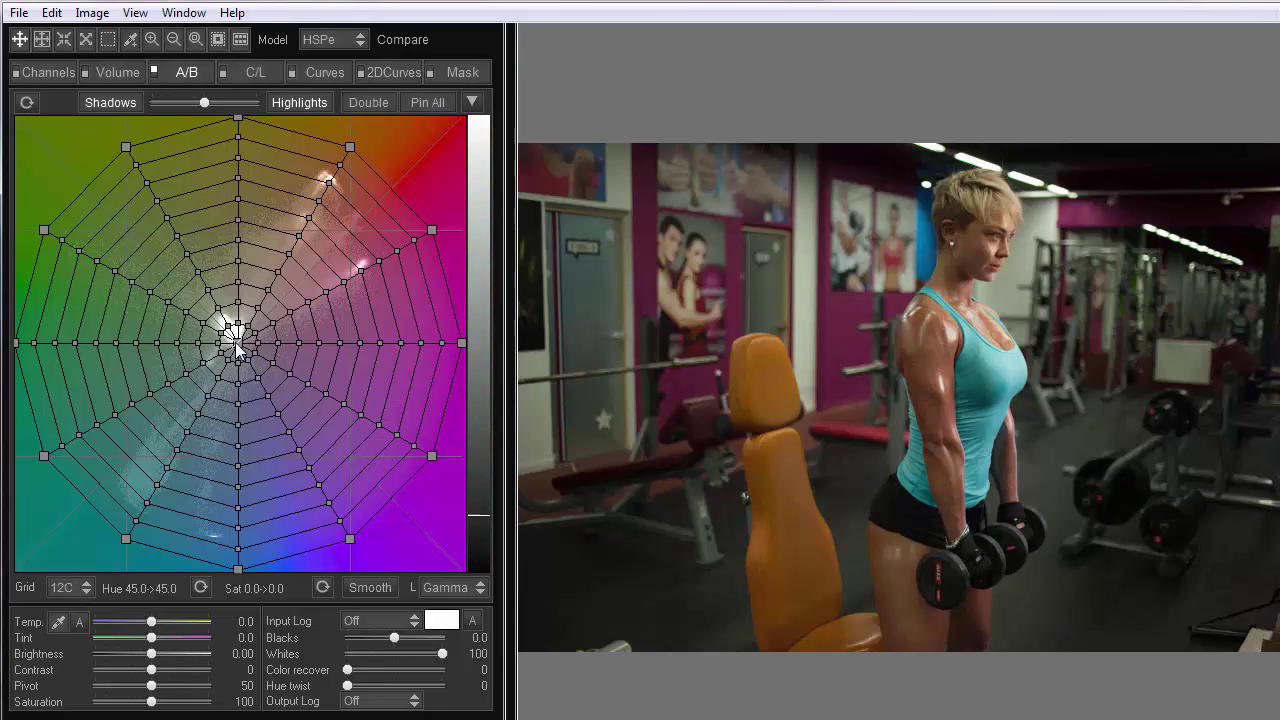
pyautogui.moveTo(236, 341); pyautogui.dragTo(171, 437)
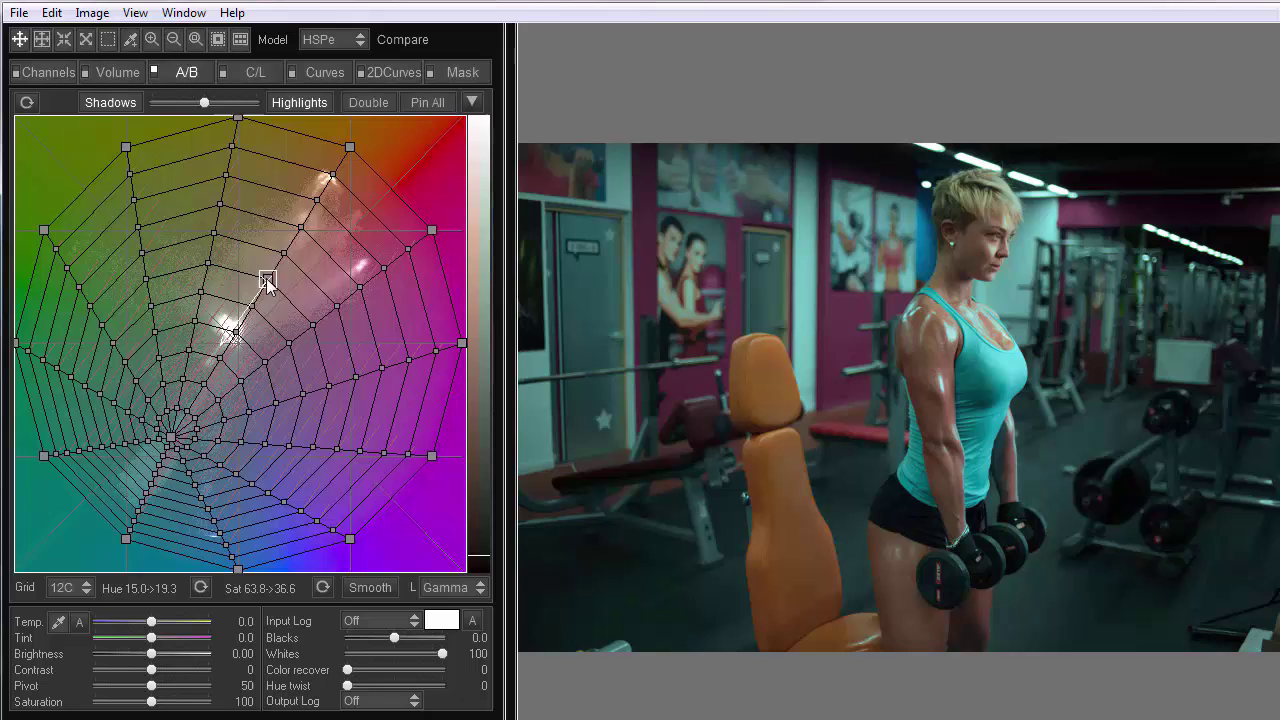
# - Push the skin-tone node outward toward warmer orange and compare with the unedited photo
pyautogui.moveTo(265, 279); pyautogui.dragTo(296, 238)
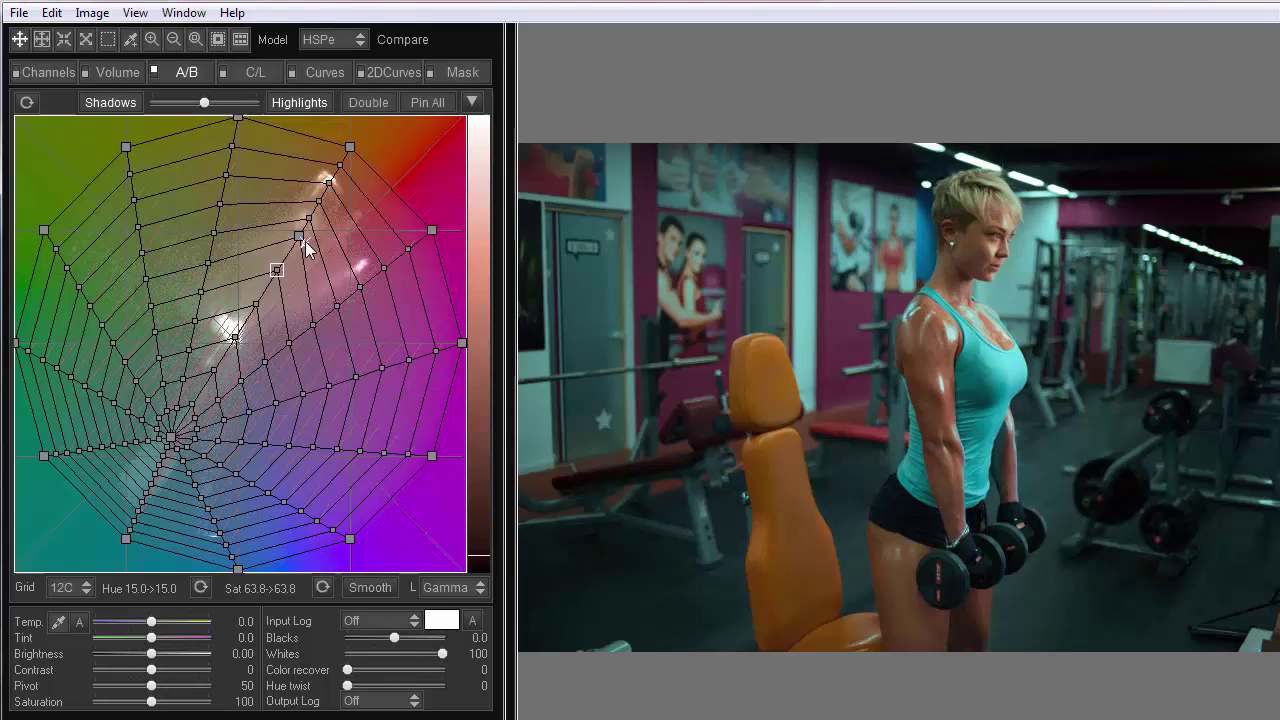
pyautogui.press('c')
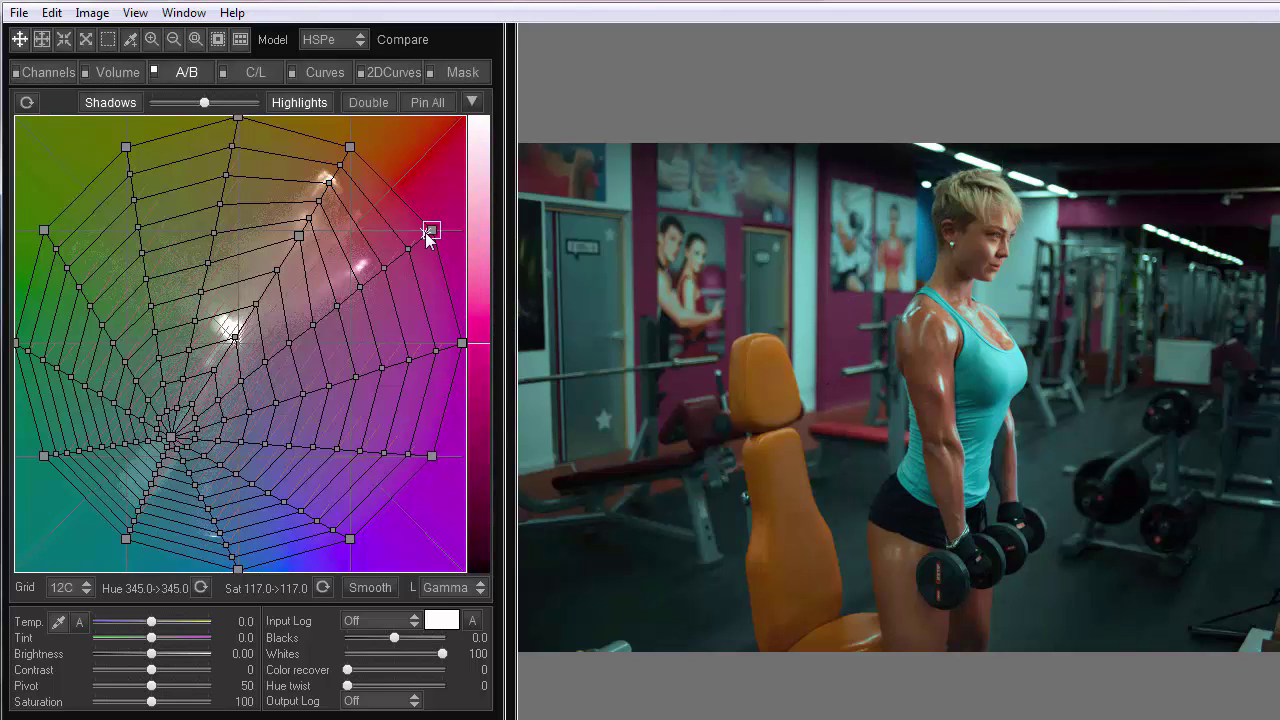
# - Shift the magenta node toward red after undoing a first try, and move blue hue 225.0 to 201.9
pyautogui.moveTo(433, 237); pyautogui.dragTo(170, 445)
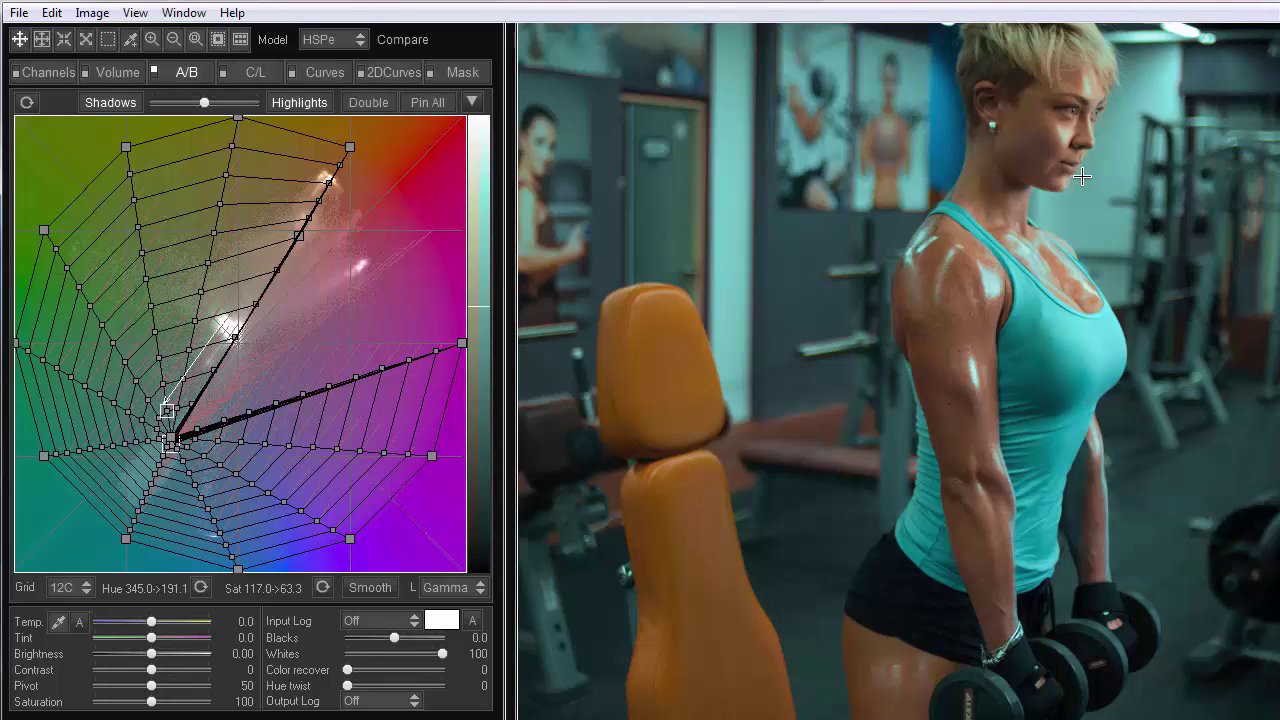
pyautogui.hotkey('ctrl', 'z')
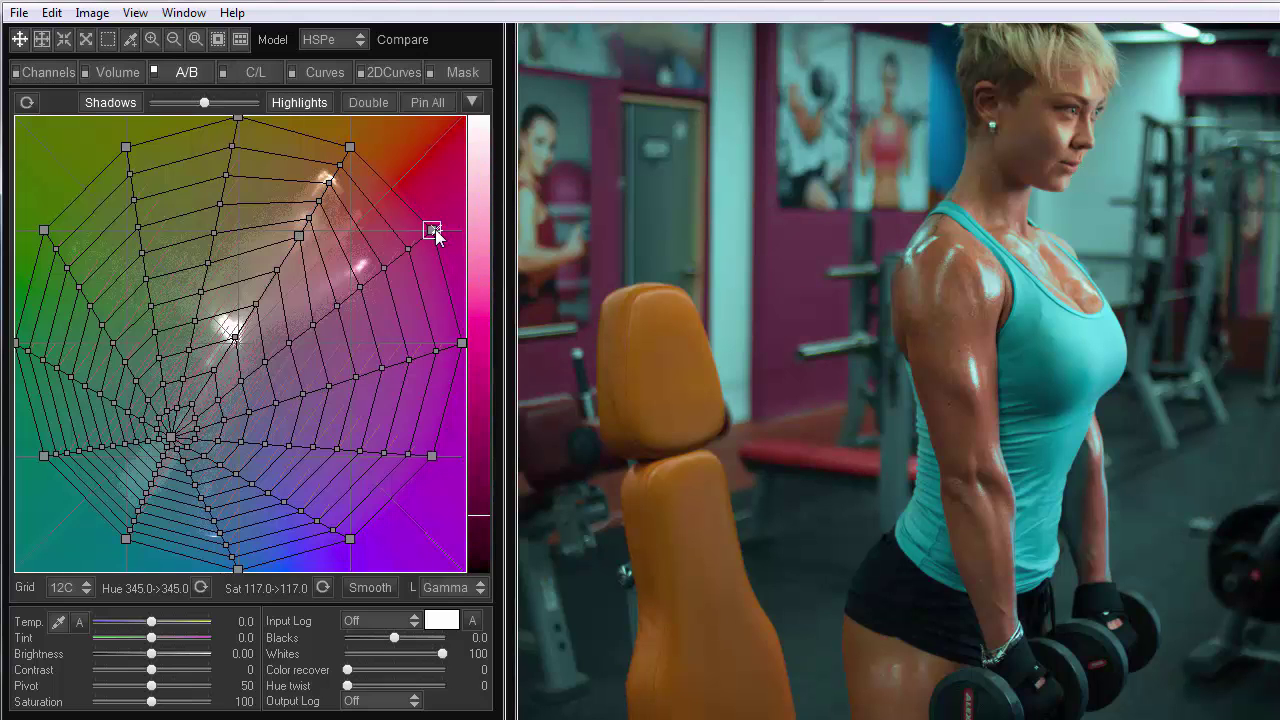
pyautogui.moveTo(433, 232); pyautogui.dragTo(349, 147)
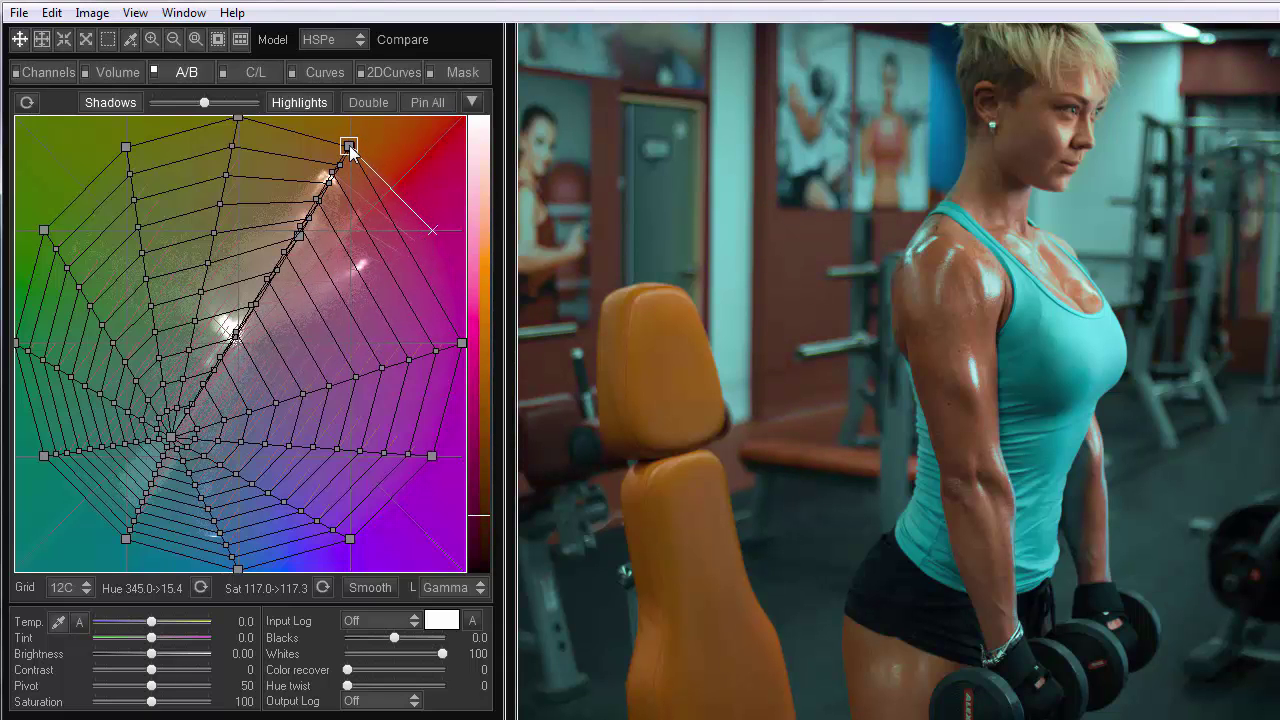
pyautogui.click(238, 568)
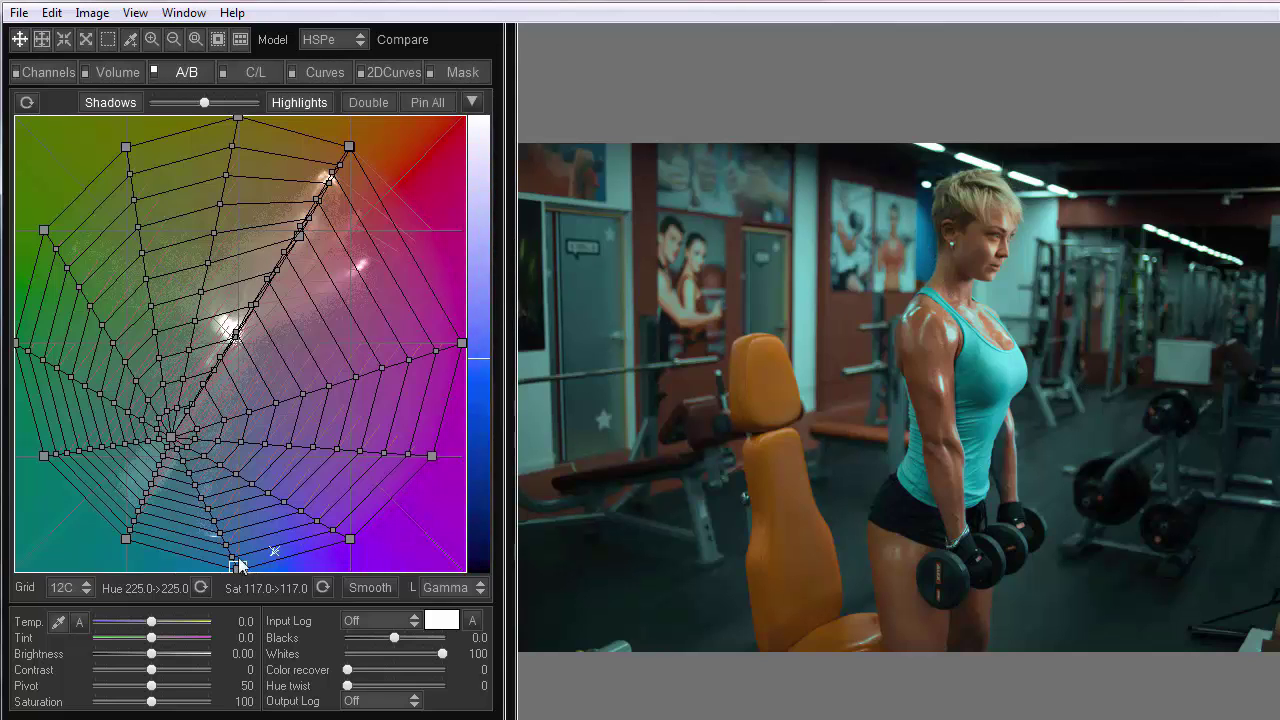
pyautogui.moveTo(216, 573); pyautogui.dragTo(144, 570)
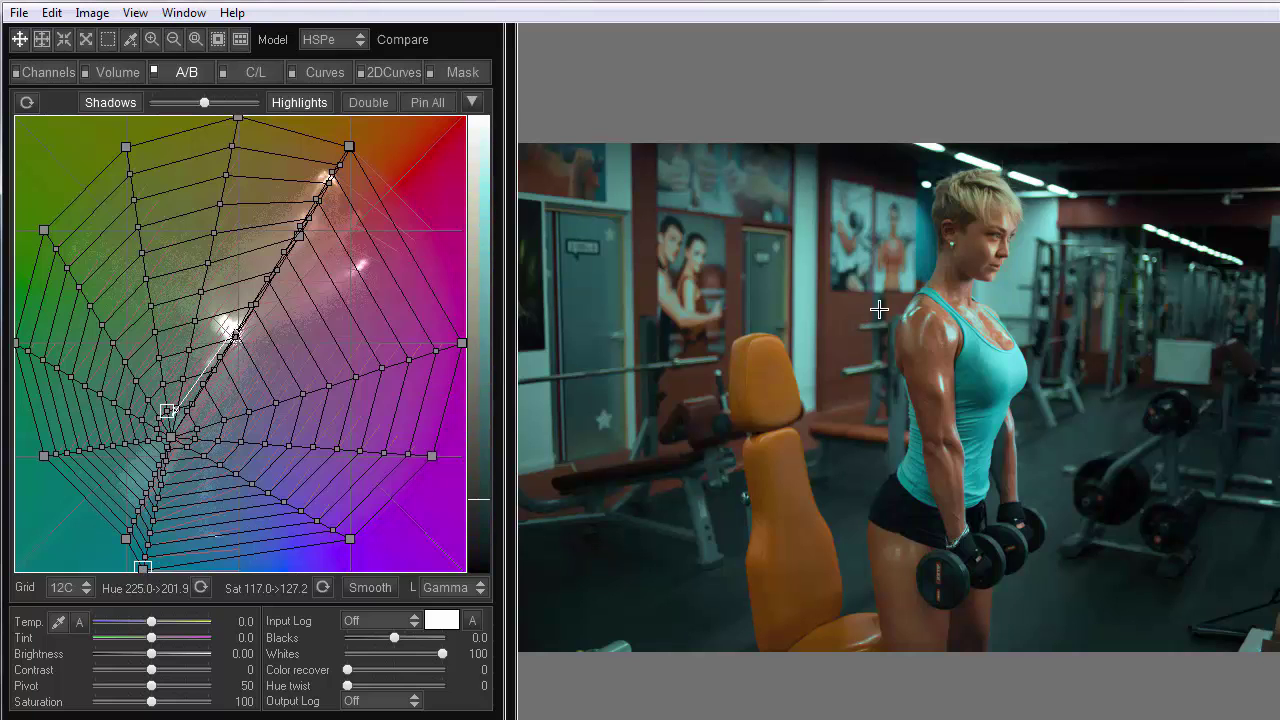
pyautogui.press('r')
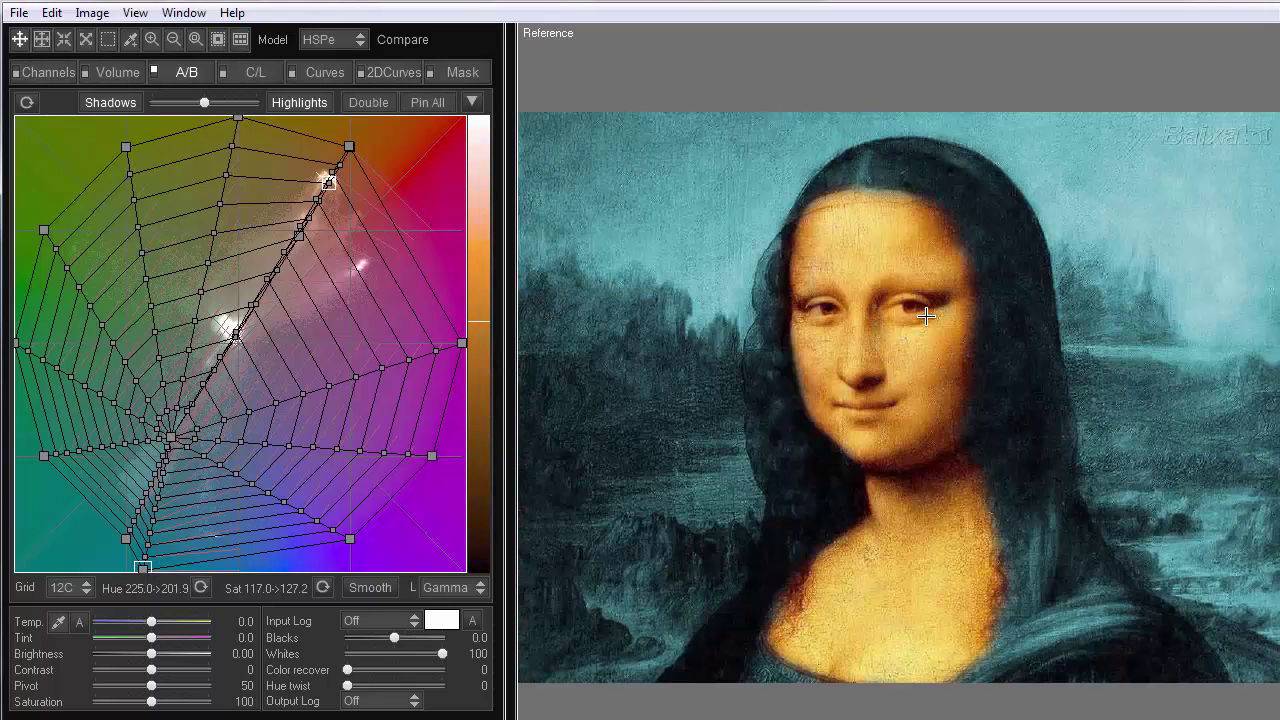
pyautogui.press('r')
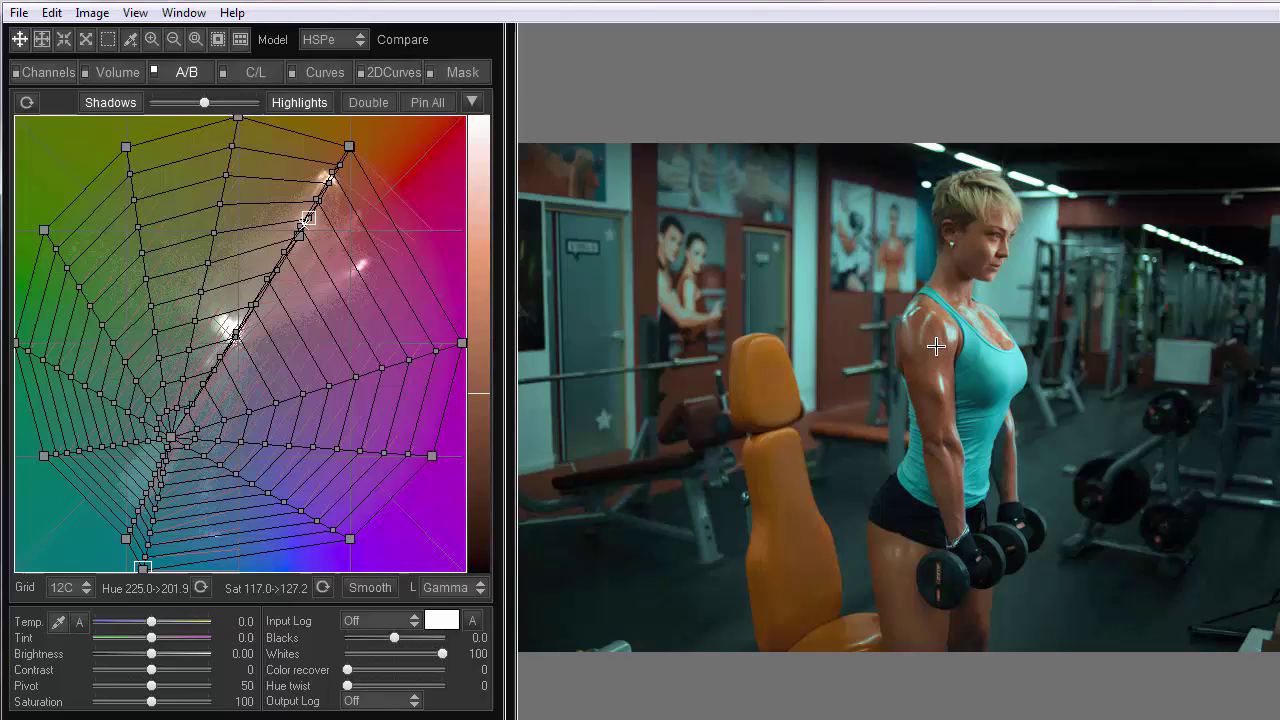
pyautogui.scroll(2, 934, 346)
pyautogui.moveTo(966, 363)
pyautogui.mouseDown()
pyautogui.moveTo(967, 385)
pyautogui.moveTo(995, 312)
pyautogui.moveTo(963, 298)
pyautogui.moveTo(971, 360)
pyautogui.mouseUp()
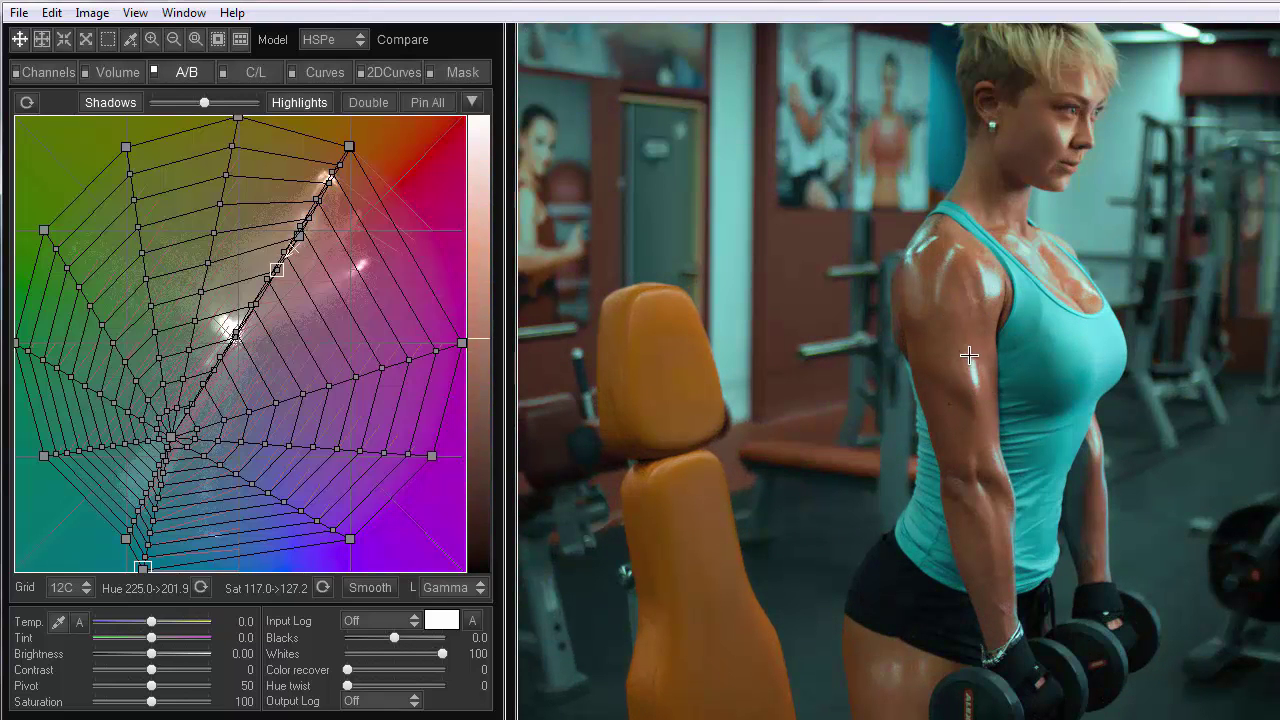
pyautogui.scroll(-2, 950, 370)
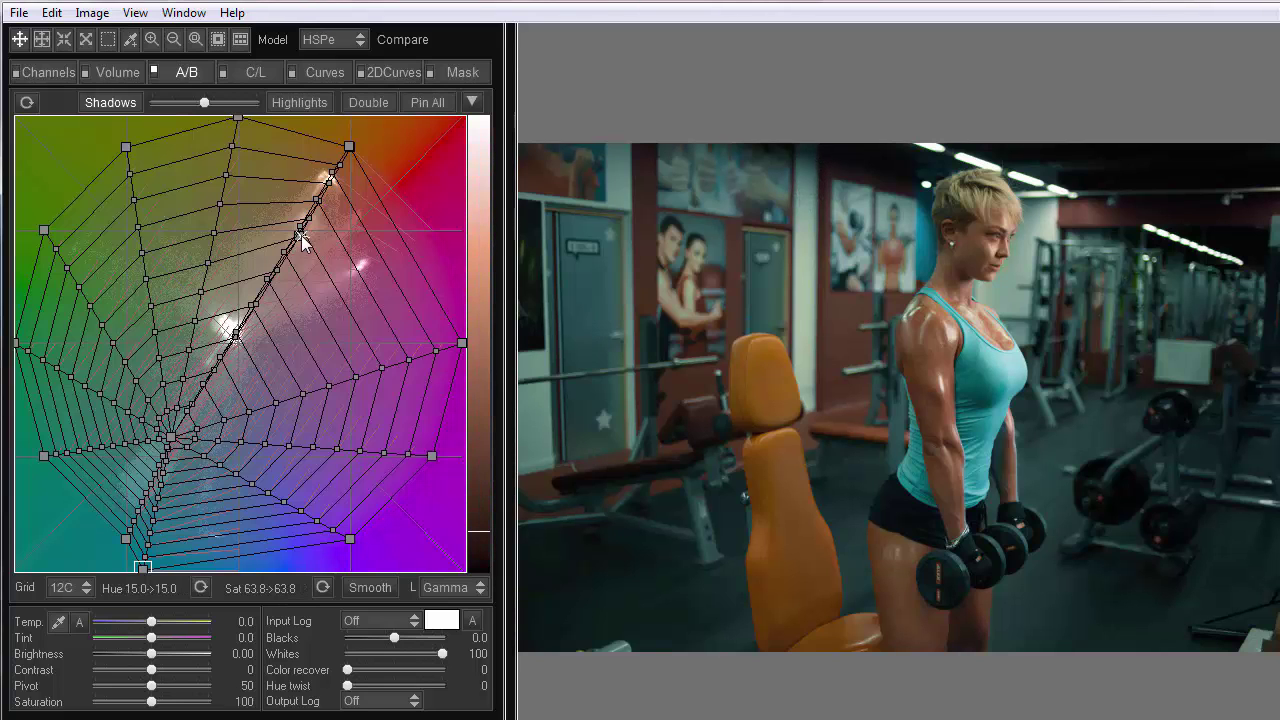
# - Push the skin node toward red, then pull magenta (315.0→330.5), purple and violet nodes inward
pyautogui.moveTo(301, 235); pyautogui.dragTo(305, 226)
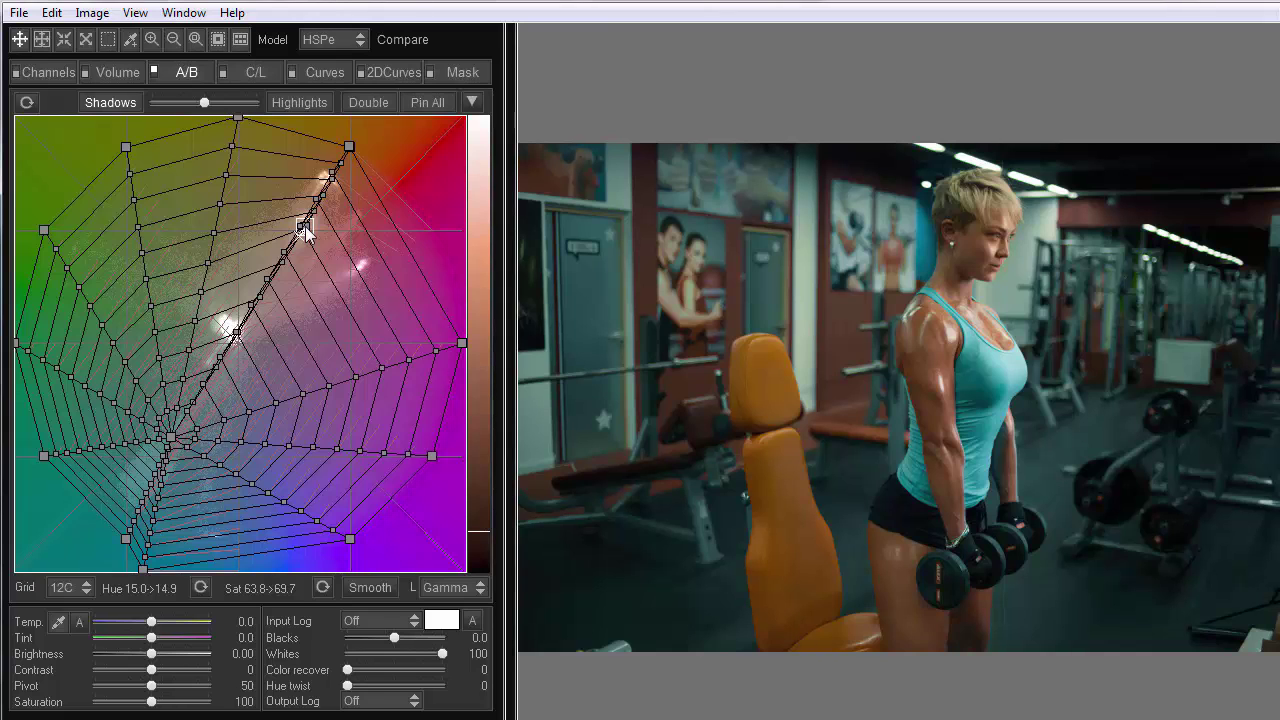
pyautogui.moveTo(305, 226); pyautogui.dragTo(404, 240)
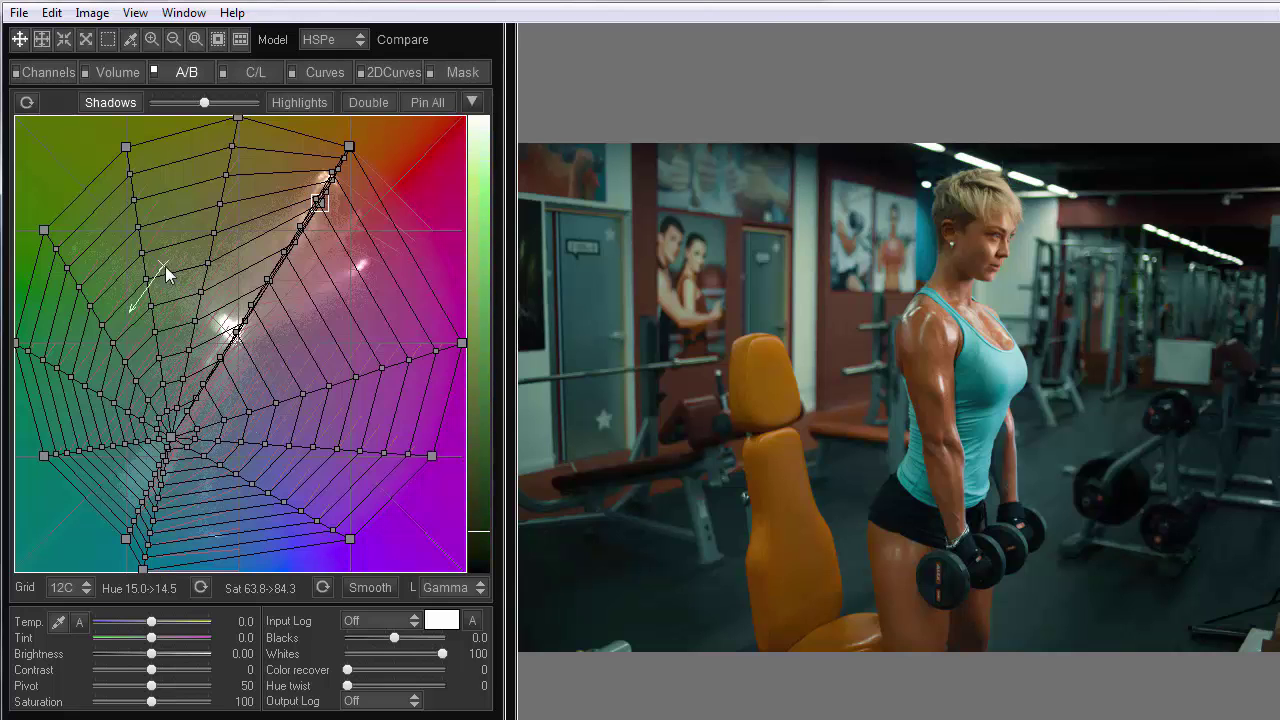
pyautogui.moveTo(455, 348); pyautogui.dragTo(401, 314)
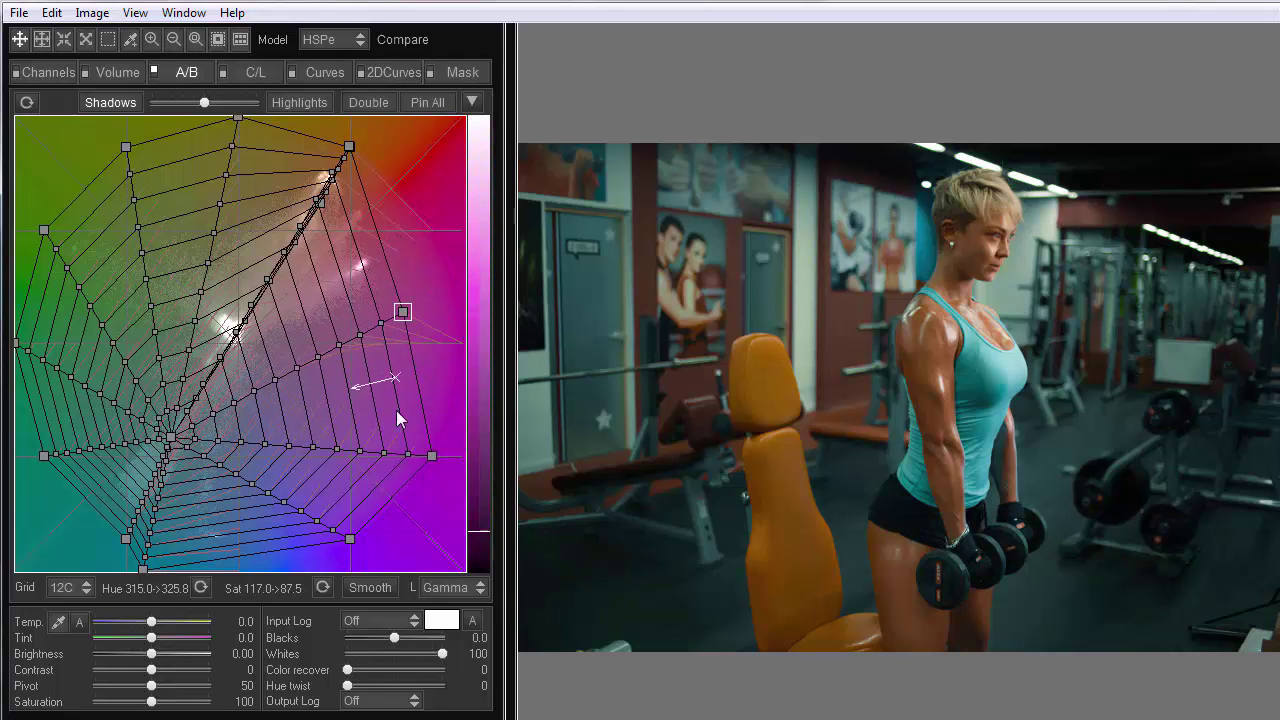
pyautogui.moveTo(431, 456); pyautogui.dragTo(359, 425)
pyautogui.moveTo(347, 539); pyautogui.dragTo(287, 493)
pyautogui.moveTo(359, 425); pyautogui.dragTo(344, 414)
pyautogui.moveTo(402, 310); pyautogui.dragTo(390, 300)
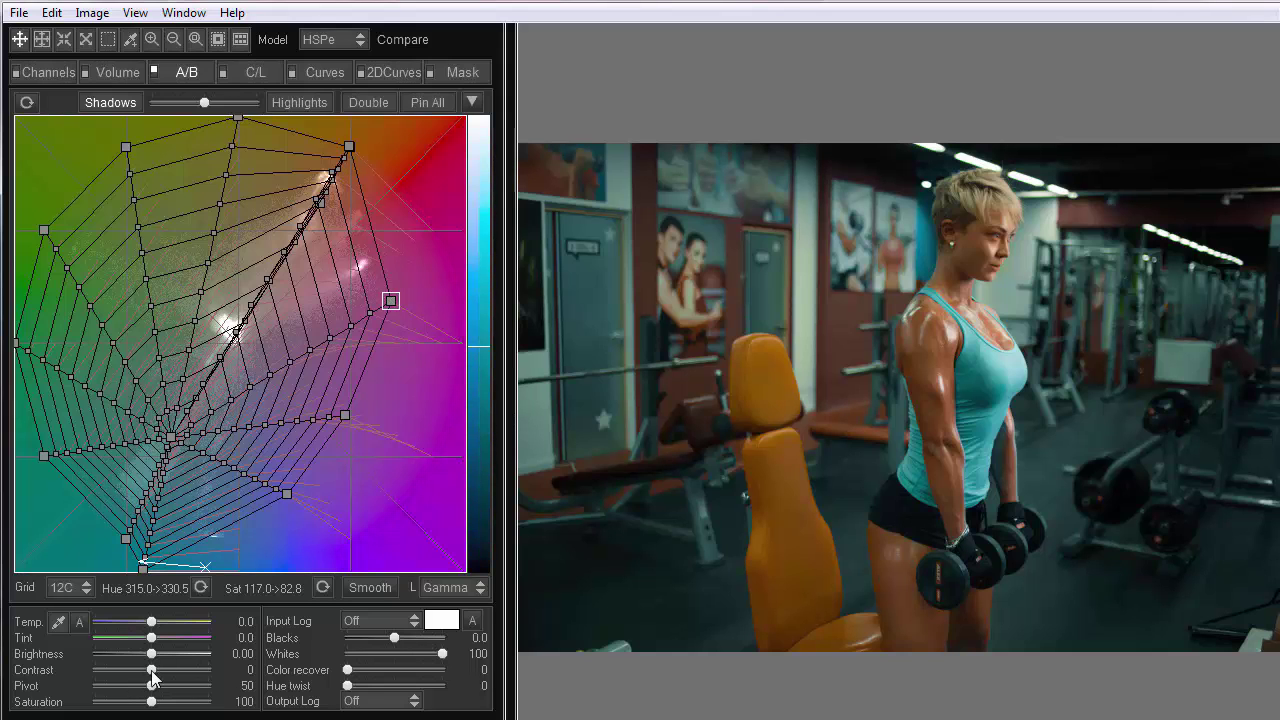
# - Raise contrast to 23, lower its pivot to 36, and compare with the original photo
pyautogui.moveTo(151, 670); pyautogui.dragTo(165, 675)
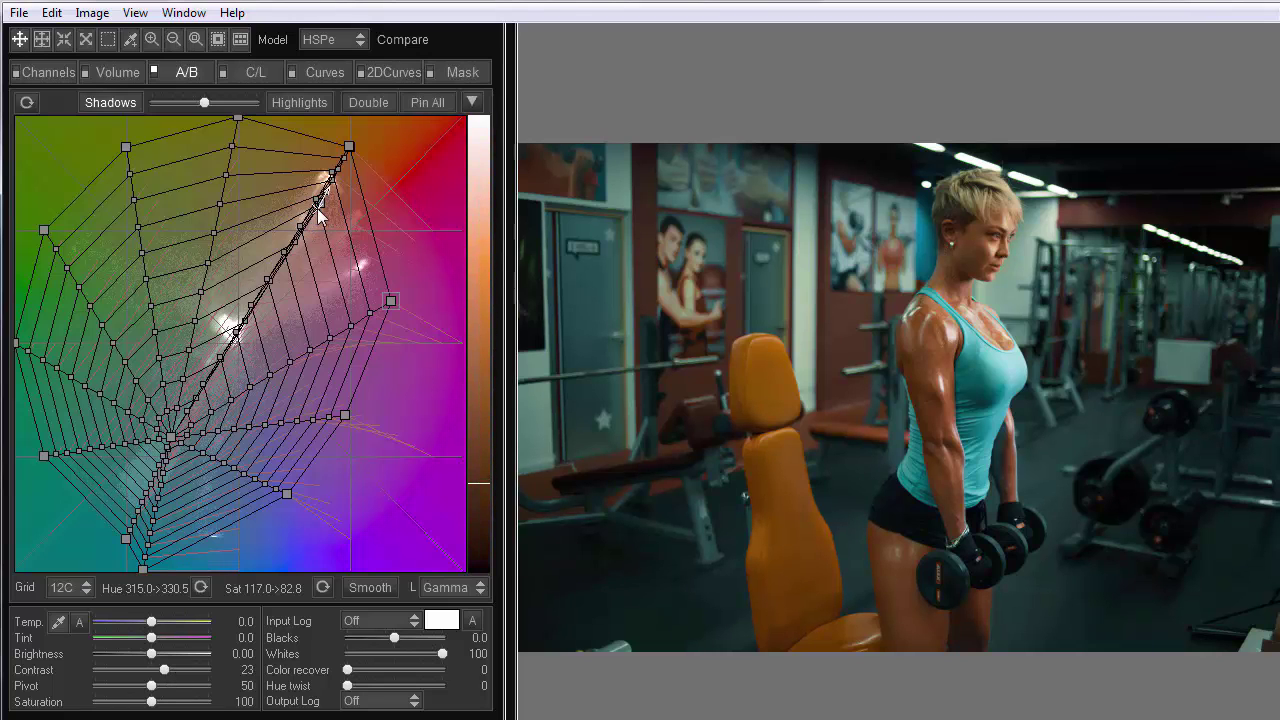
pyautogui.click(150, 690)
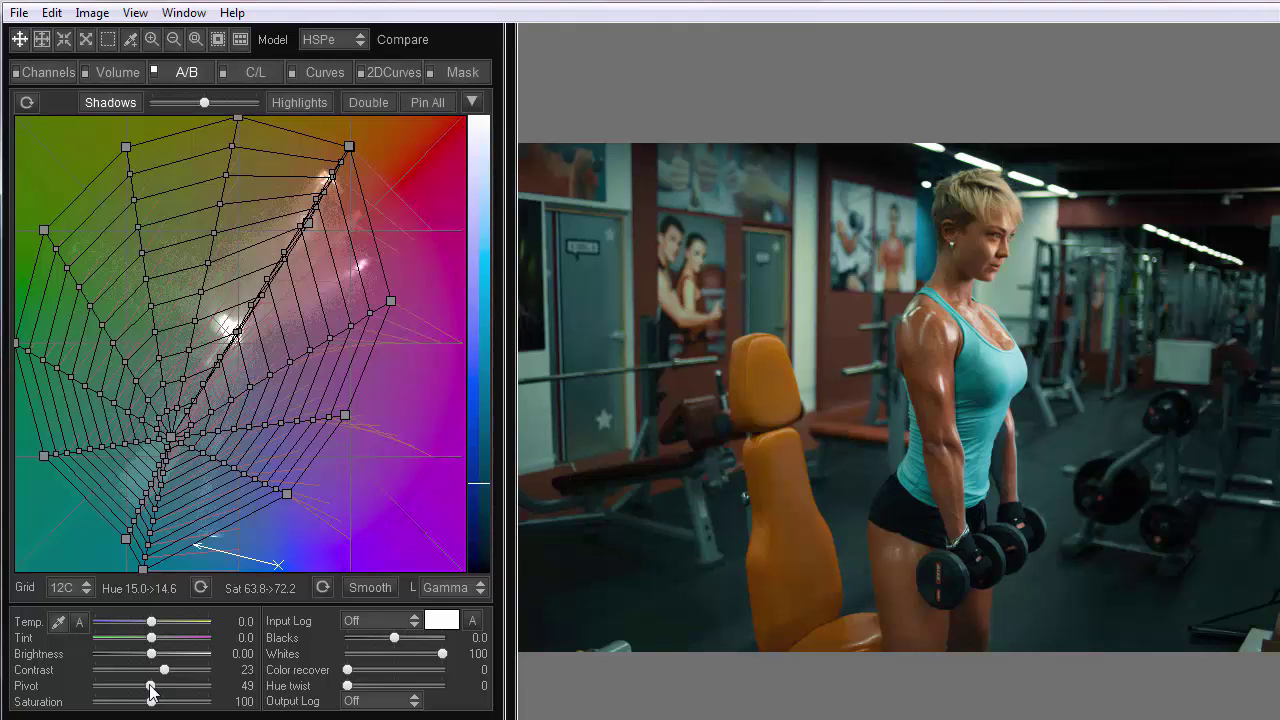
pyautogui.moveTo(150, 690)
pyautogui.mouseDown()
pyautogui.moveTo(106, 688)
pyautogui.moveTo(200, 690)
pyautogui.moveTo(118, 705)
pyautogui.moveTo(137, 707)
pyautogui.mouseUp()
pyautogui.click(537, 591)
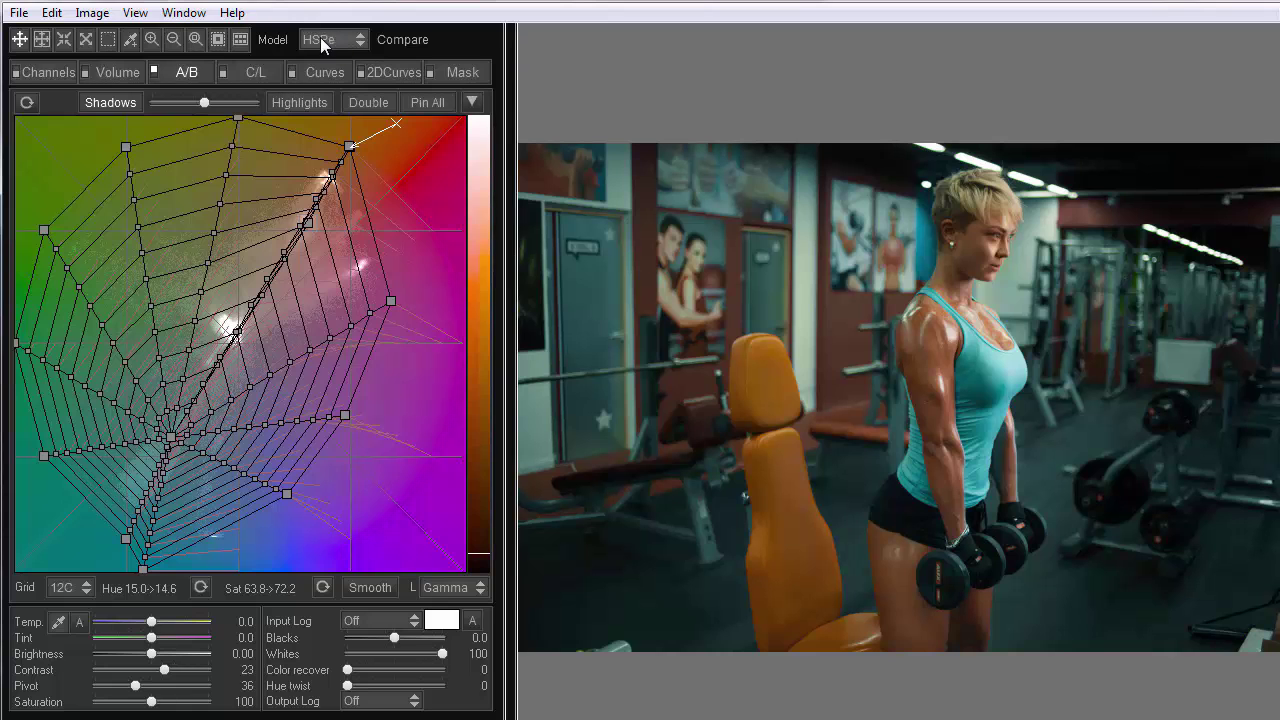
# - Start a new LUT in the LAB model, sample the neck skin, and drag the neutral centre toward teal
pyautogui.hotkey('ctrl', 'n')
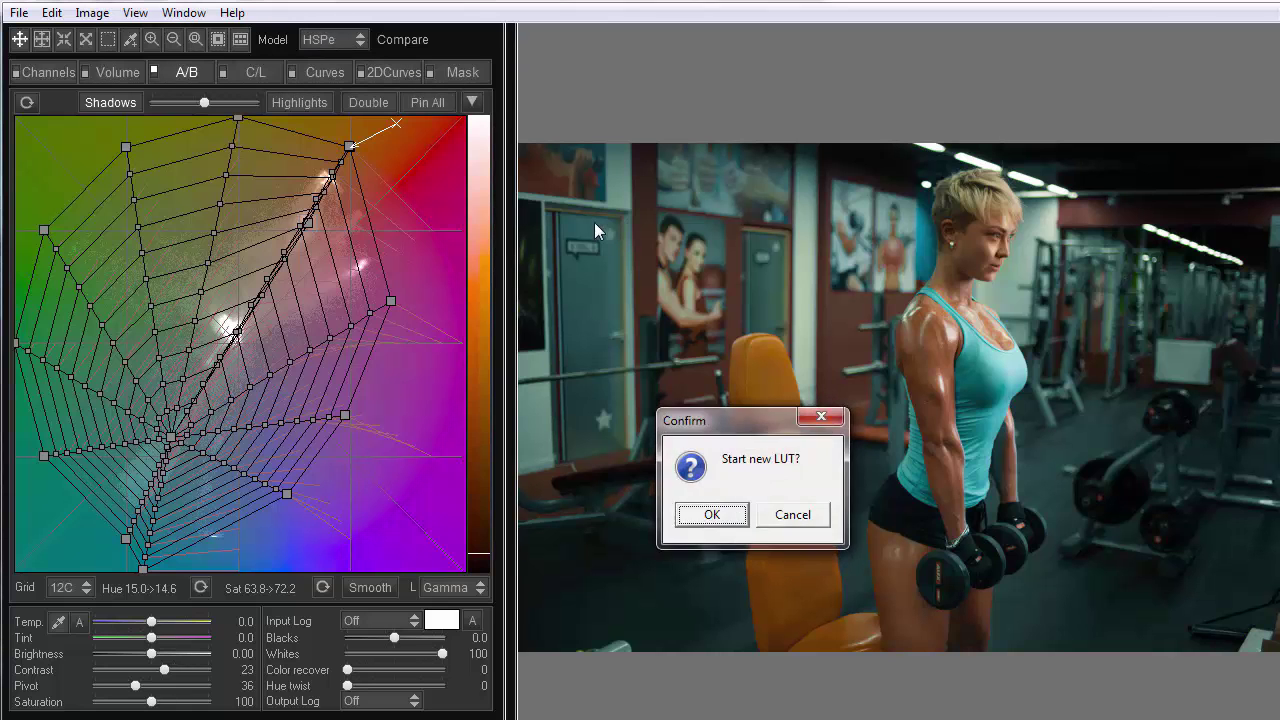
pyautogui.press('Return')
pyautogui.click(316, 41)
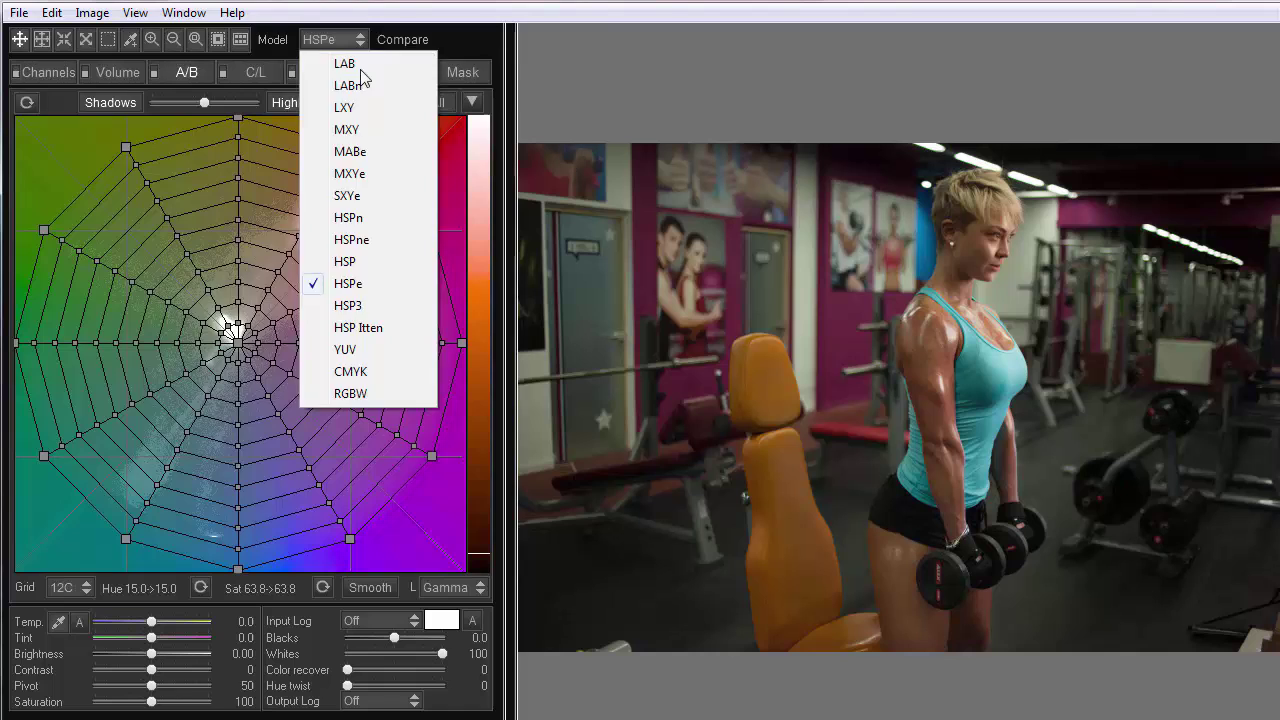
pyautogui.click(362, 66)
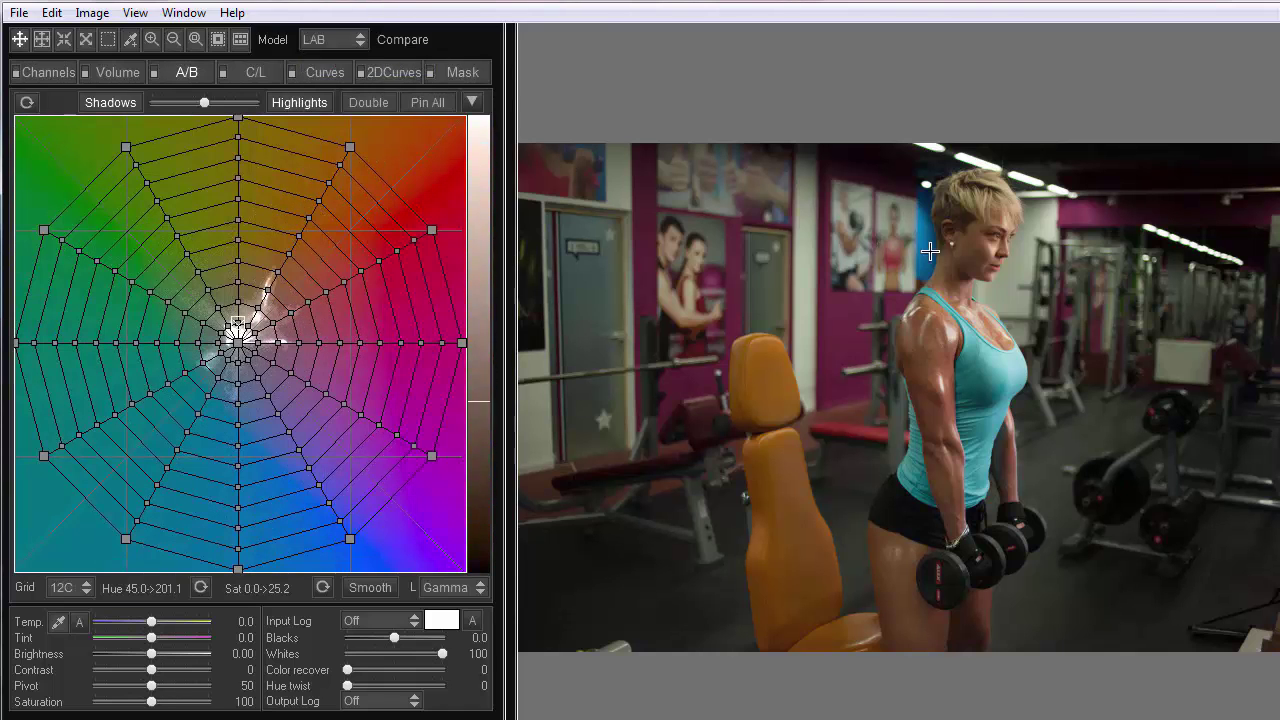
pyautogui.click(966, 261)
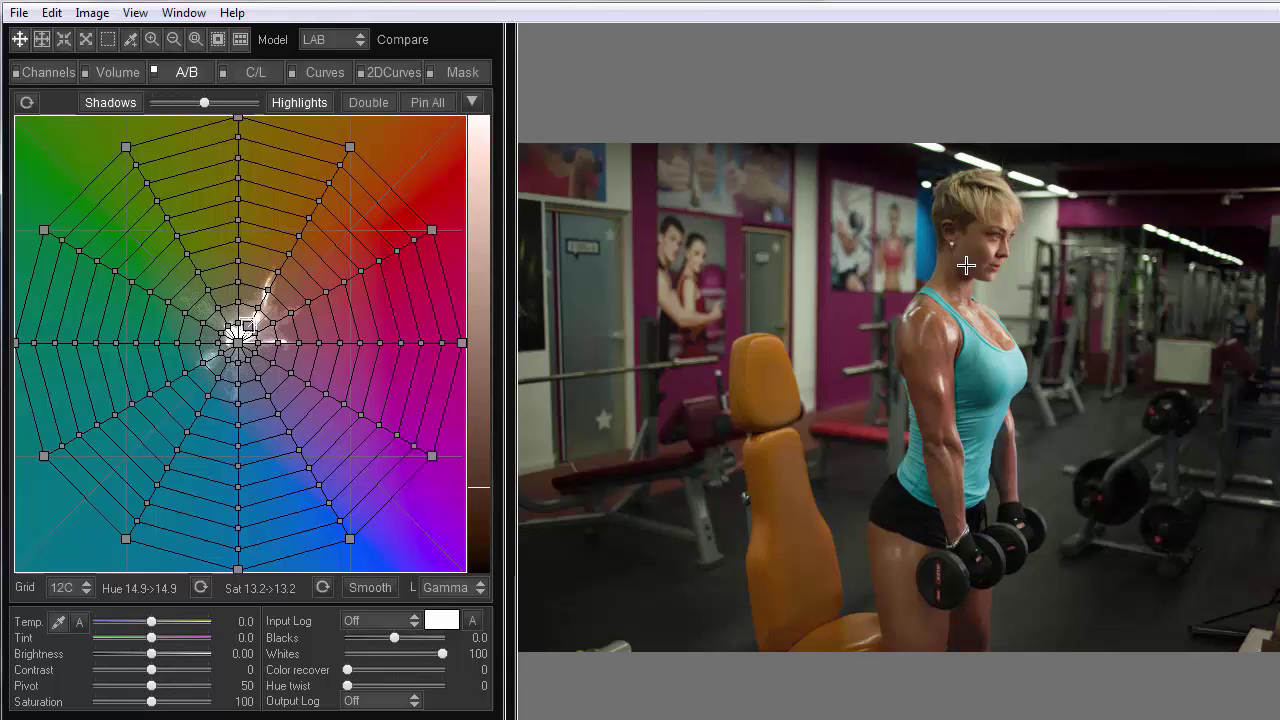
pyautogui.moveTo(237, 352); pyautogui.dragTo(214, 386)
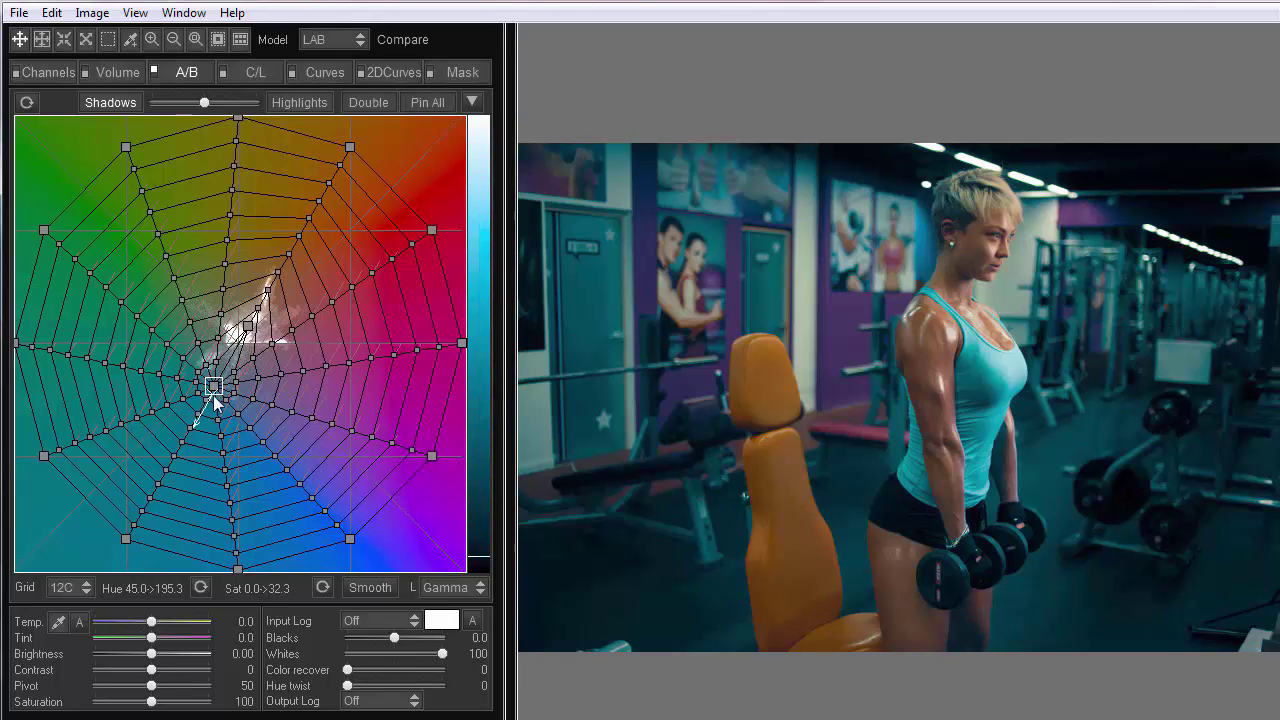
# - Switch the model back to HSPe and rotate the C/L grid's axis angle toward teal and orange
pyautogui.click(355, 40)
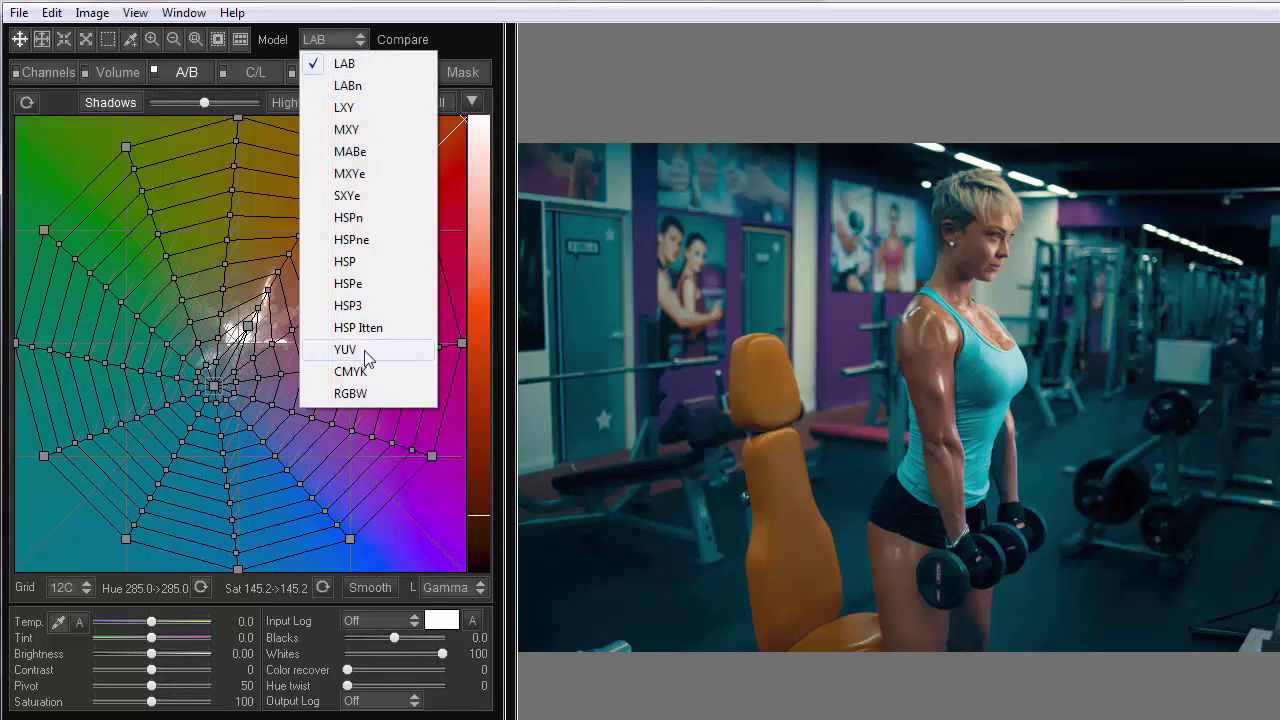
pyautogui.click(348, 283)
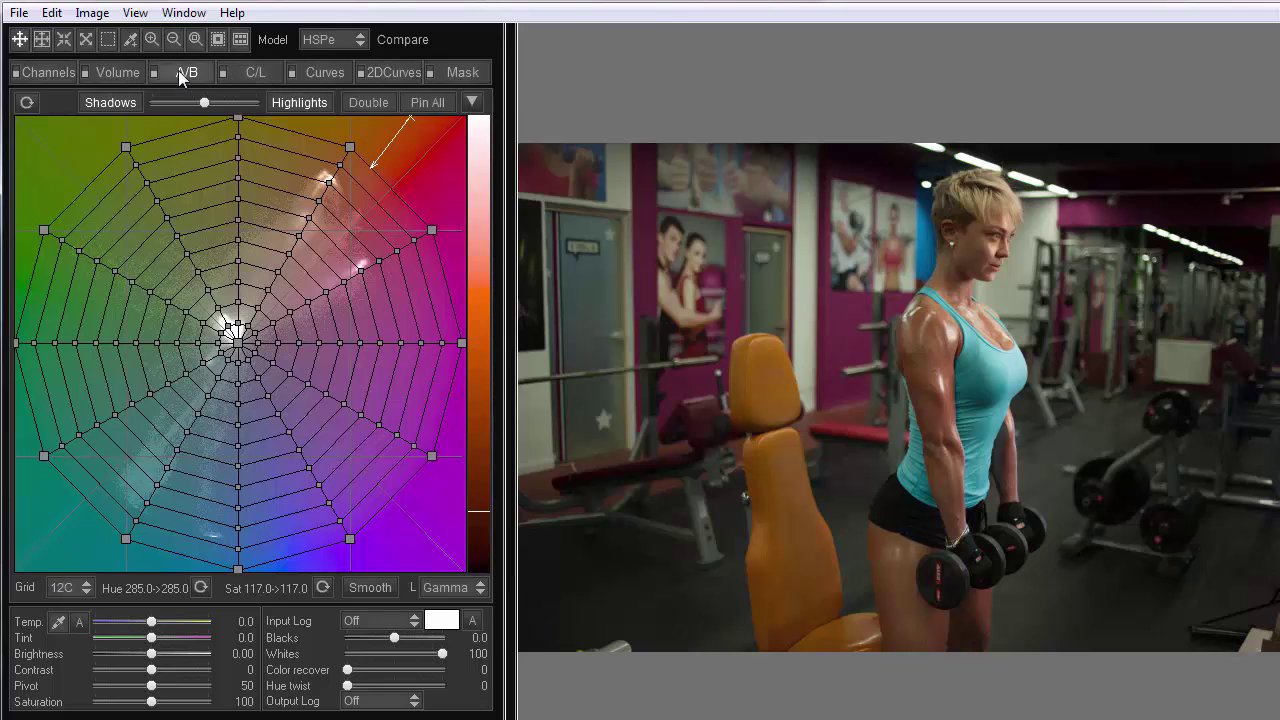
pyautogui.click(254, 72)
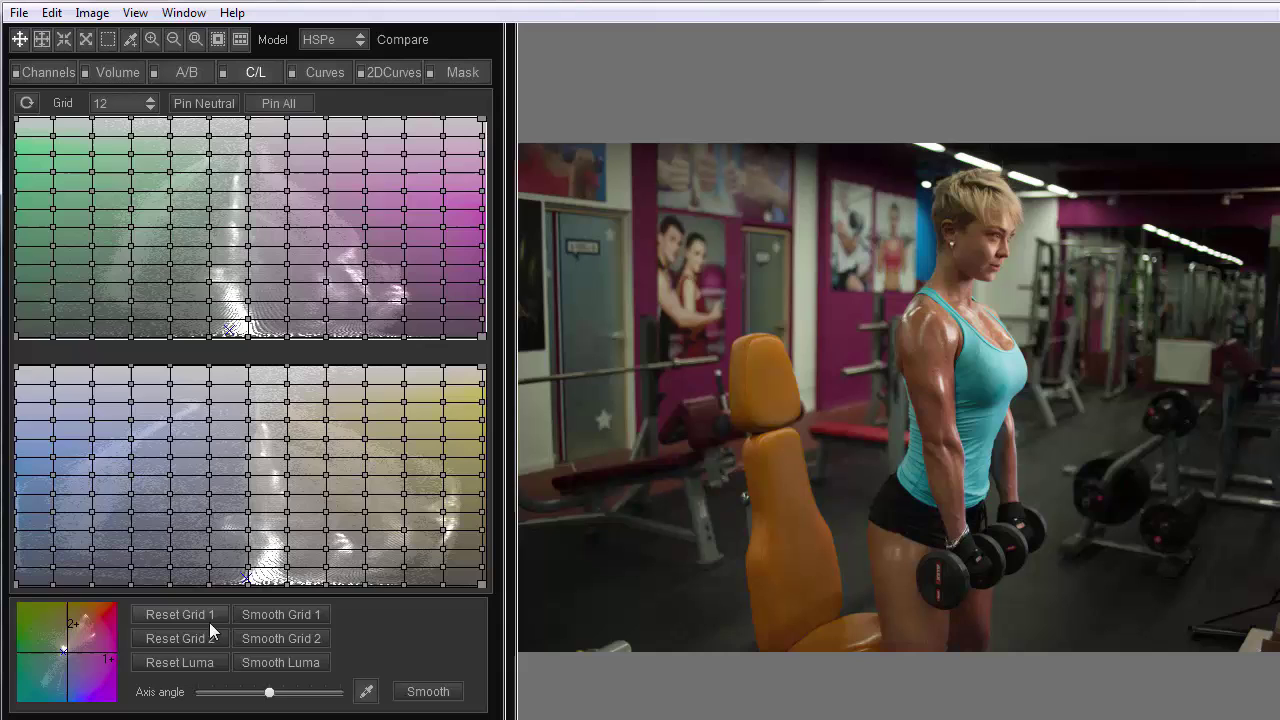
pyautogui.moveTo(270, 692); pyautogui.dragTo(289, 700)
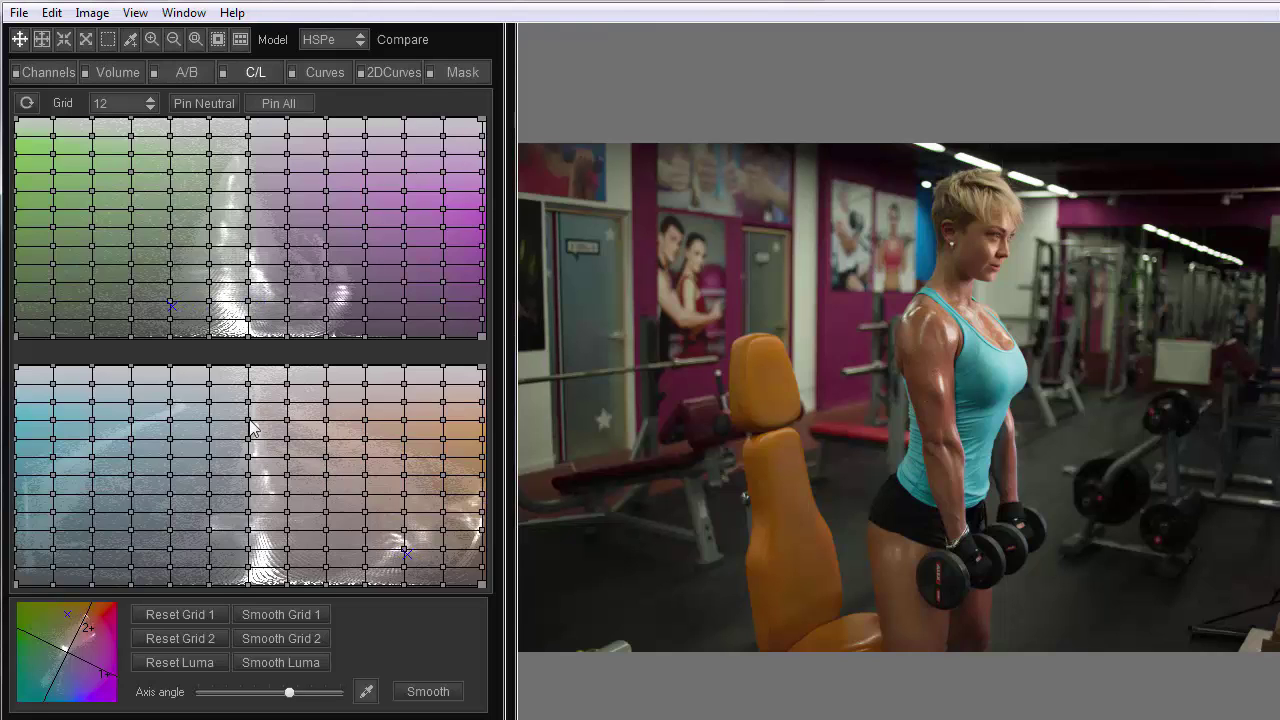
# - Select a lower C/L grid node and drag the bottom-edge point left to push shadows teal
pyautogui.click(325, 439)
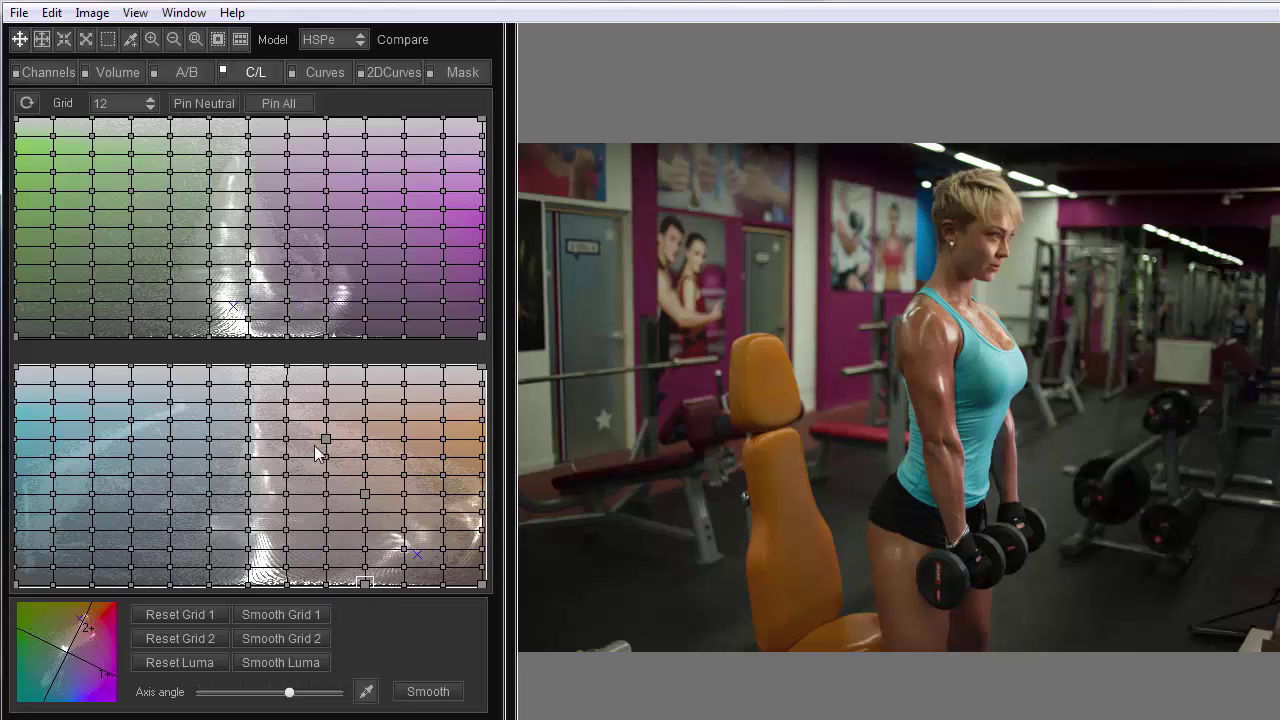
pyautogui.moveTo(333, 575); pyautogui.dragTo(146, 594)
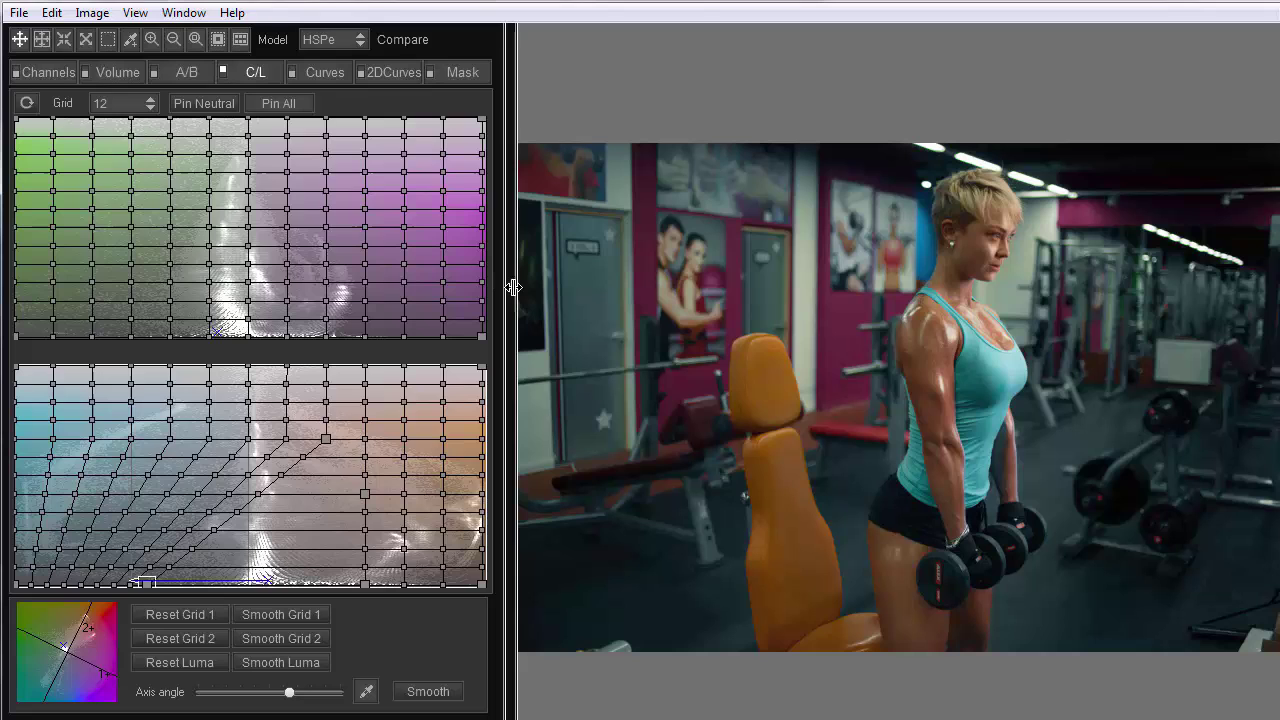
# - Squeeze the upper grid's magenta side so the magenta gym walls turn red-brown, comparing against the original
pyautogui.click(248, 336)
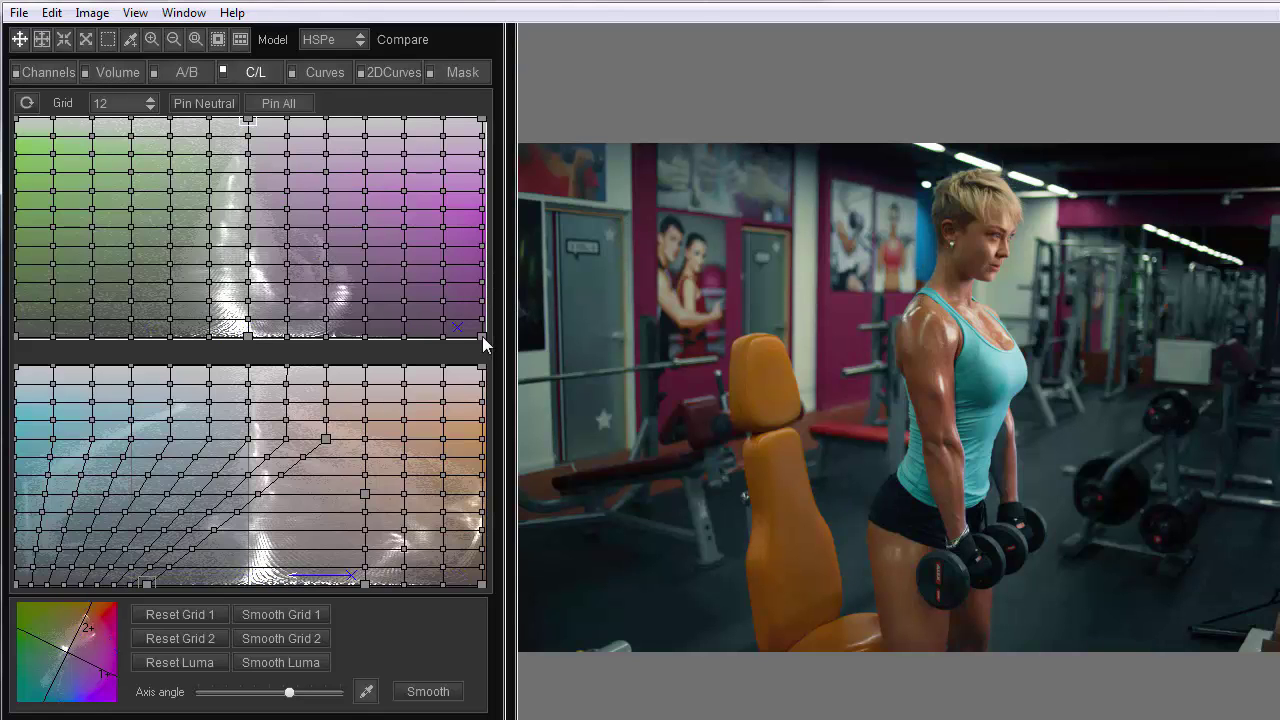
pyautogui.moveTo(482, 336); pyautogui.dragTo(278, 80)
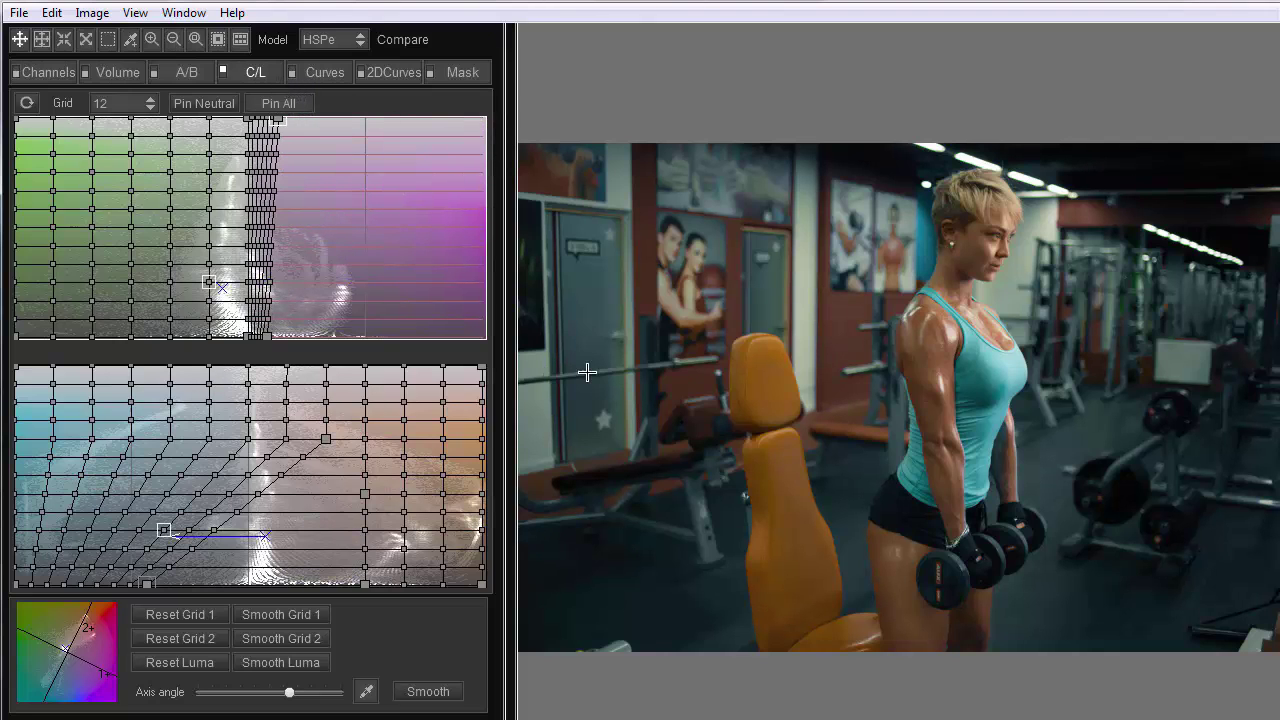
pyautogui.click(842, 311)
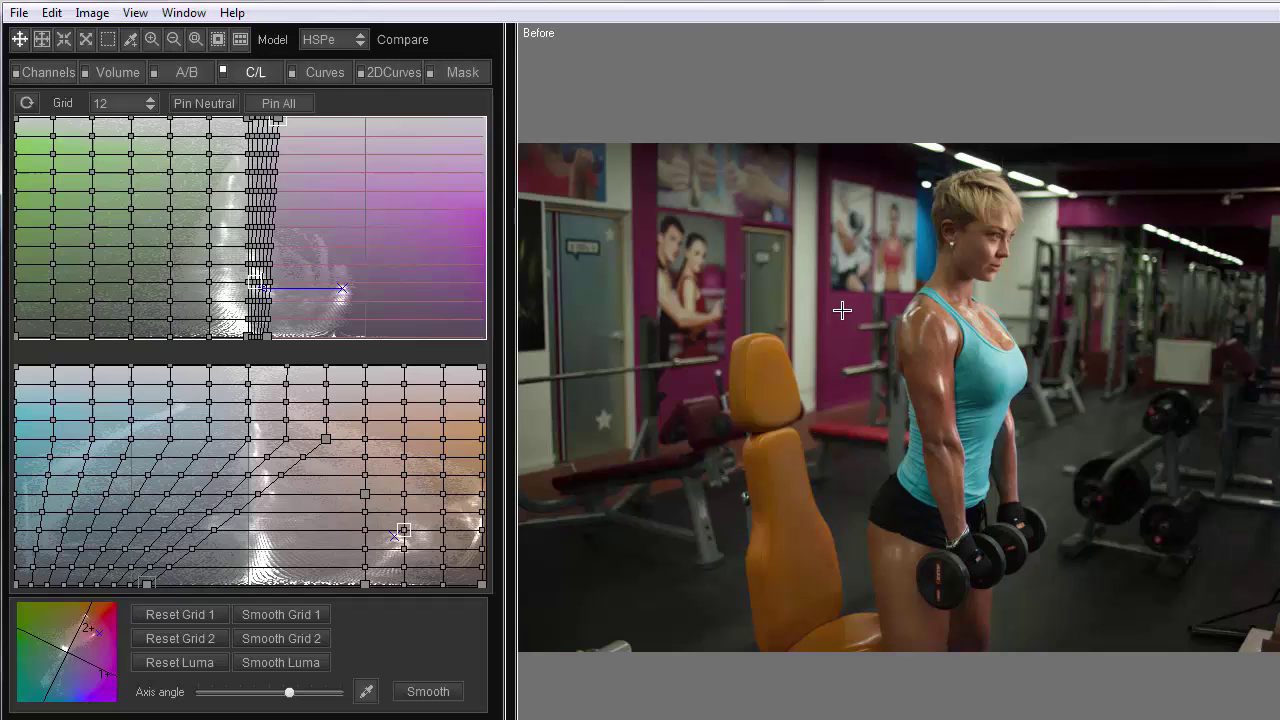
pyautogui.click(842, 311)
# - On the A/B grid, raise Contrast to 27 and lower Pivot to 36
pyautogui.click(186, 72)
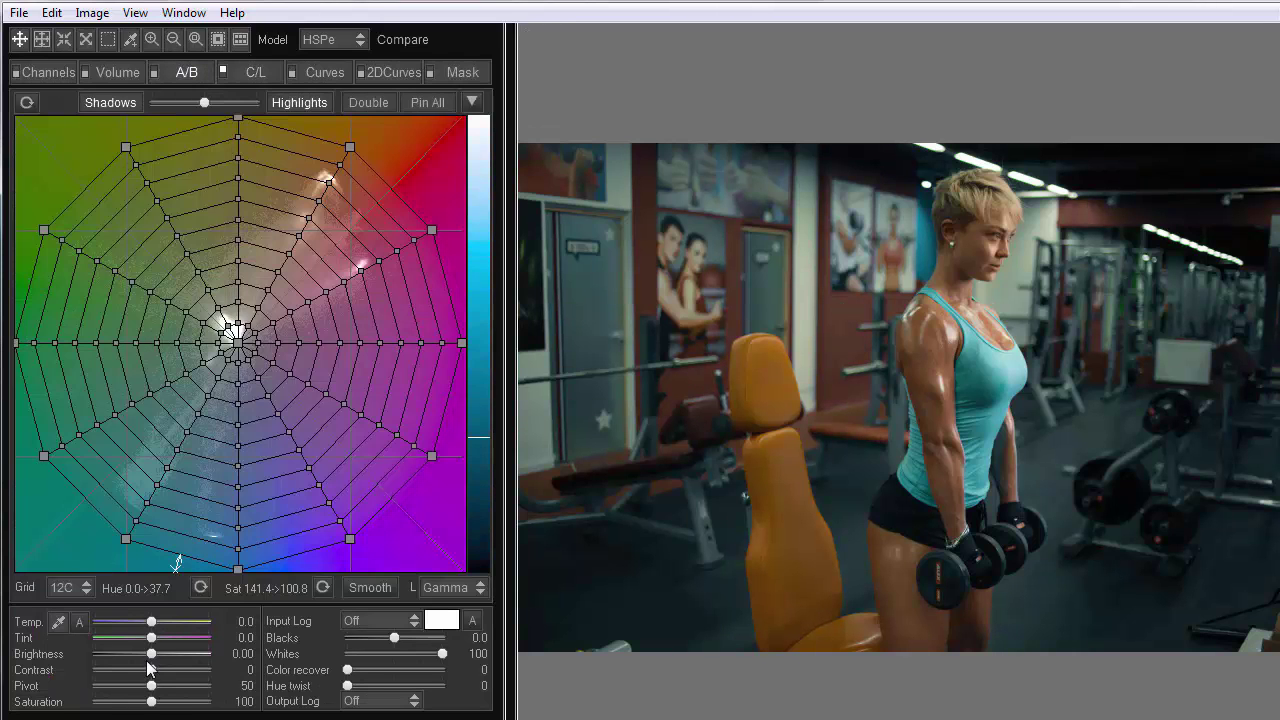
pyautogui.moveTo(168, 679); pyautogui.dragTo(131, 690)
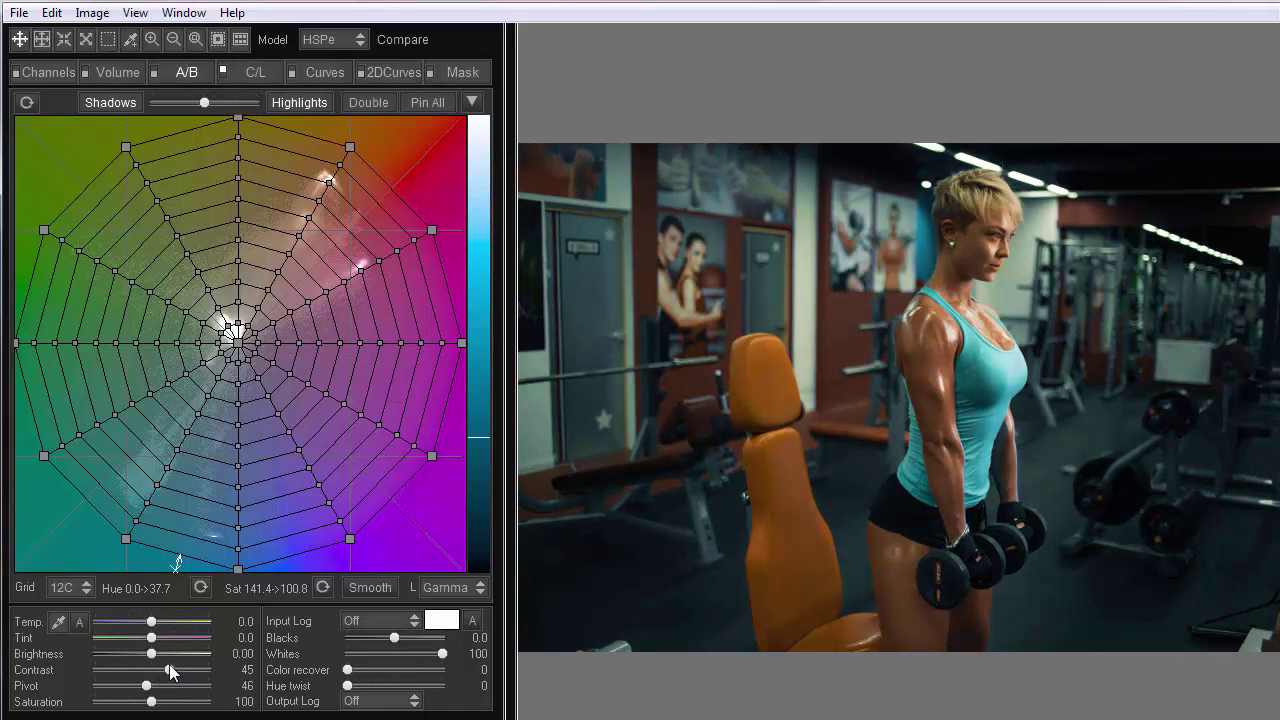
pyautogui.moveTo(143, 689); pyautogui.dragTo(132, 689)
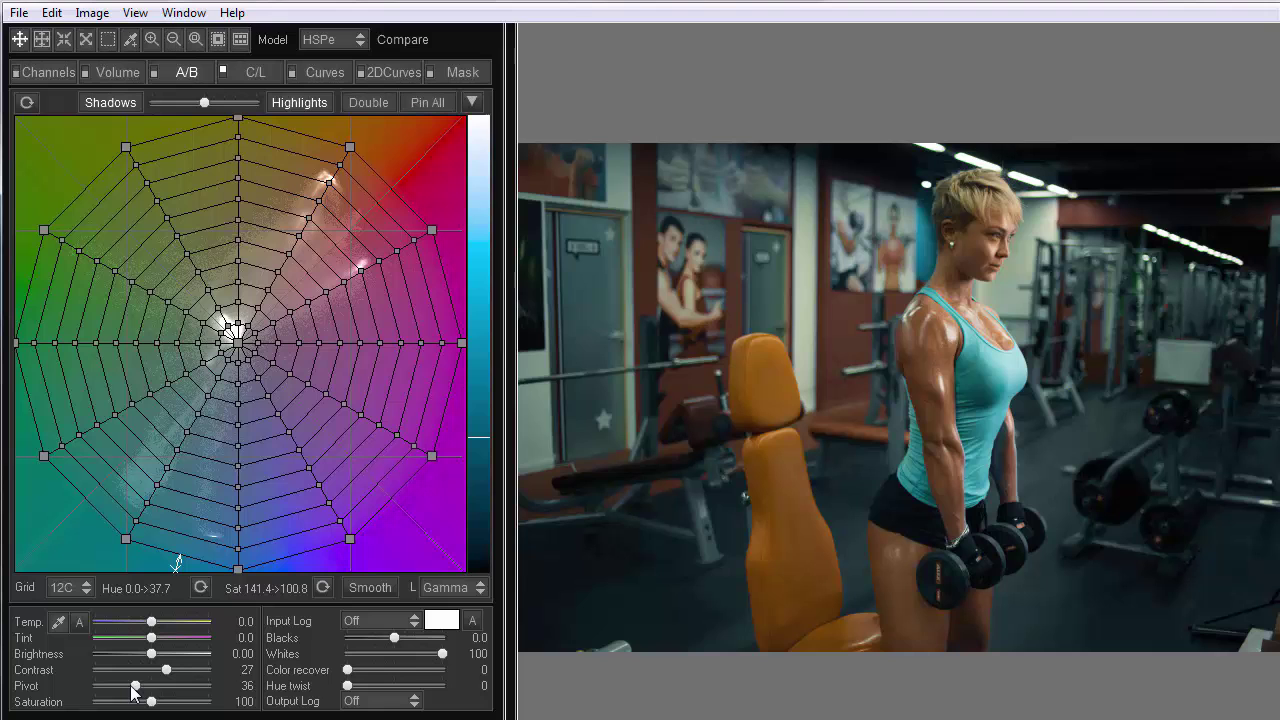
# - Zoom into the barbell and pull the upper C/L grid's left corner points inward to remove the green cast
pyautogui.click(255, 72)
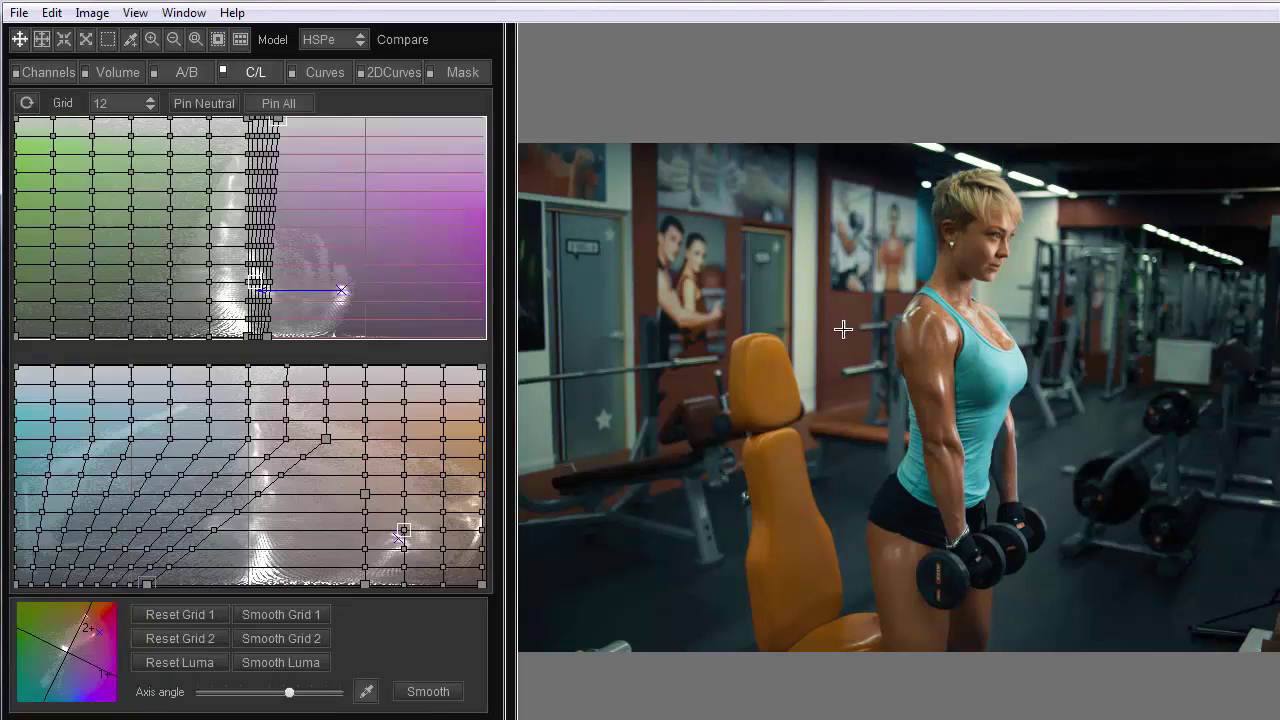
pyautogui.scroll(5, 851, 314)
pyautogui.moveTo(656, 223); pyautogui.dragTo(974, 391)
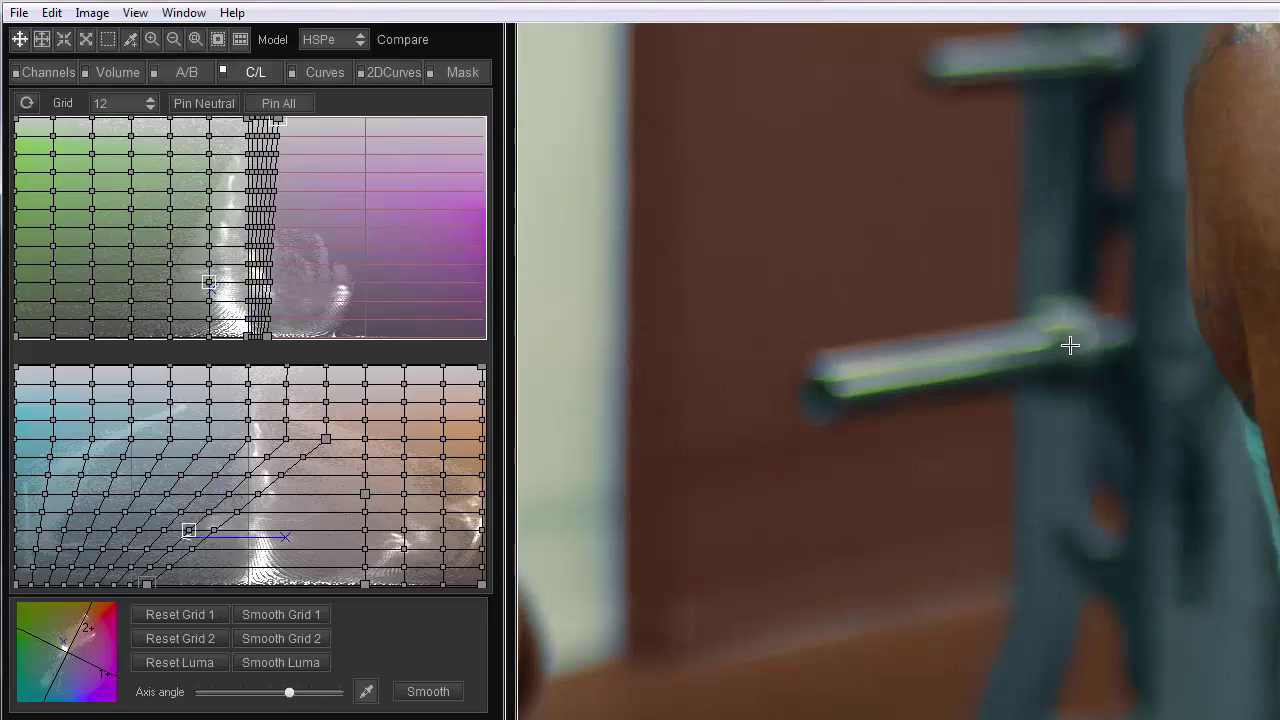
pyautogui.press('c')
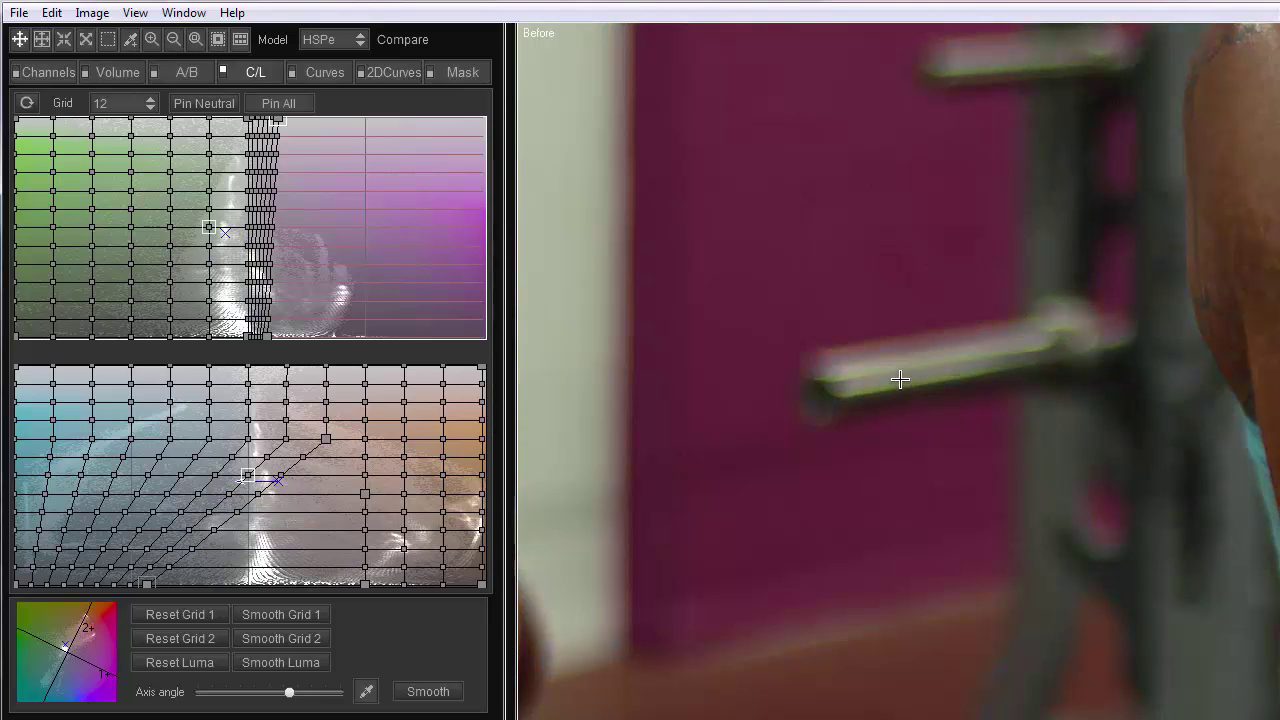
pyautogui.press('c')
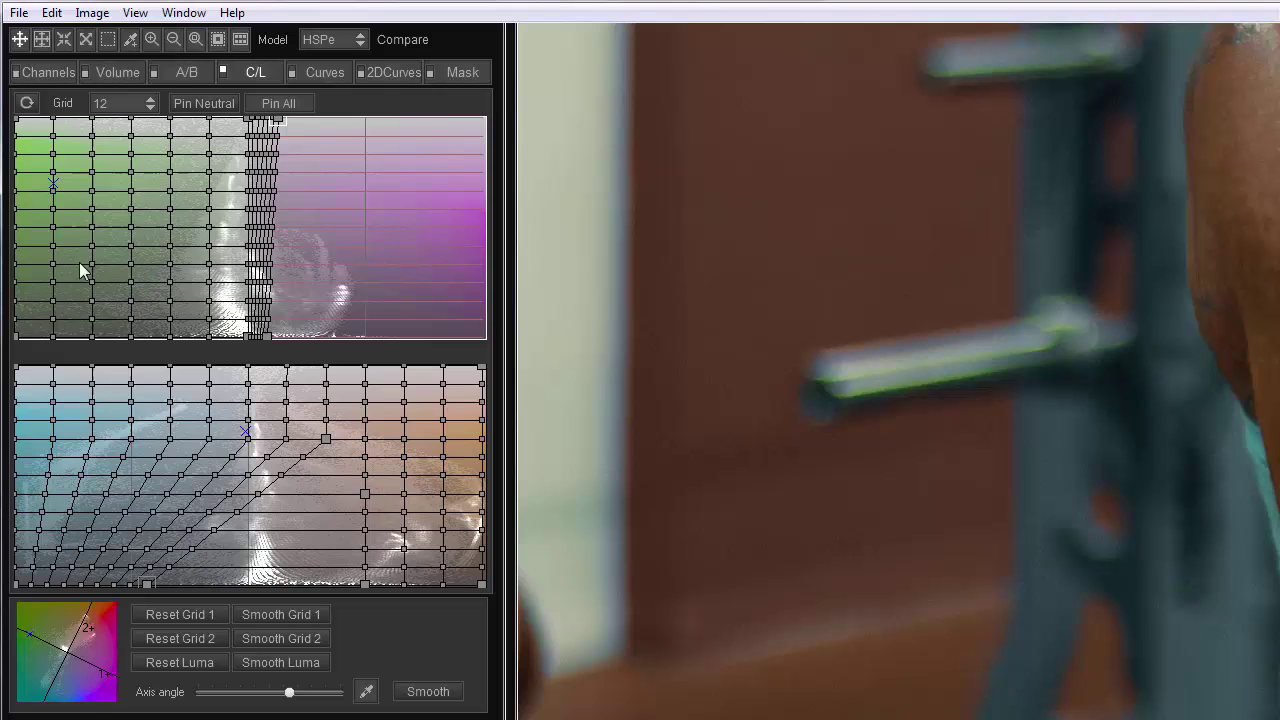
pyautogui.moveTo(15, 341); pyautogui.dragTo(154, 349)
pyautogui.moveTo(14, 127); pyautogui.dragTo(195, 106)
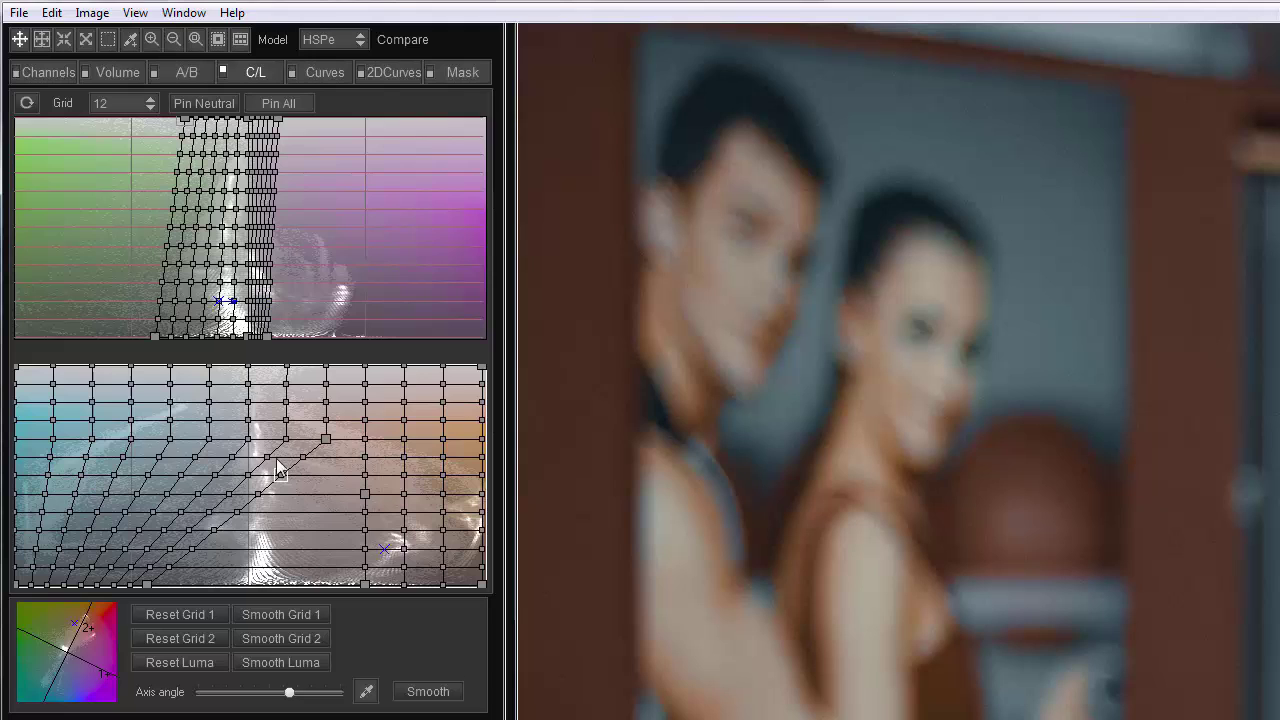
# - Nudge two lower C/L grid nodes slightly right to balance teal shadows against orange skin
pyautogui.moveTo(280, 476); pyautogui.dragTo(304, 477)
pyautogui.click(363, 476)
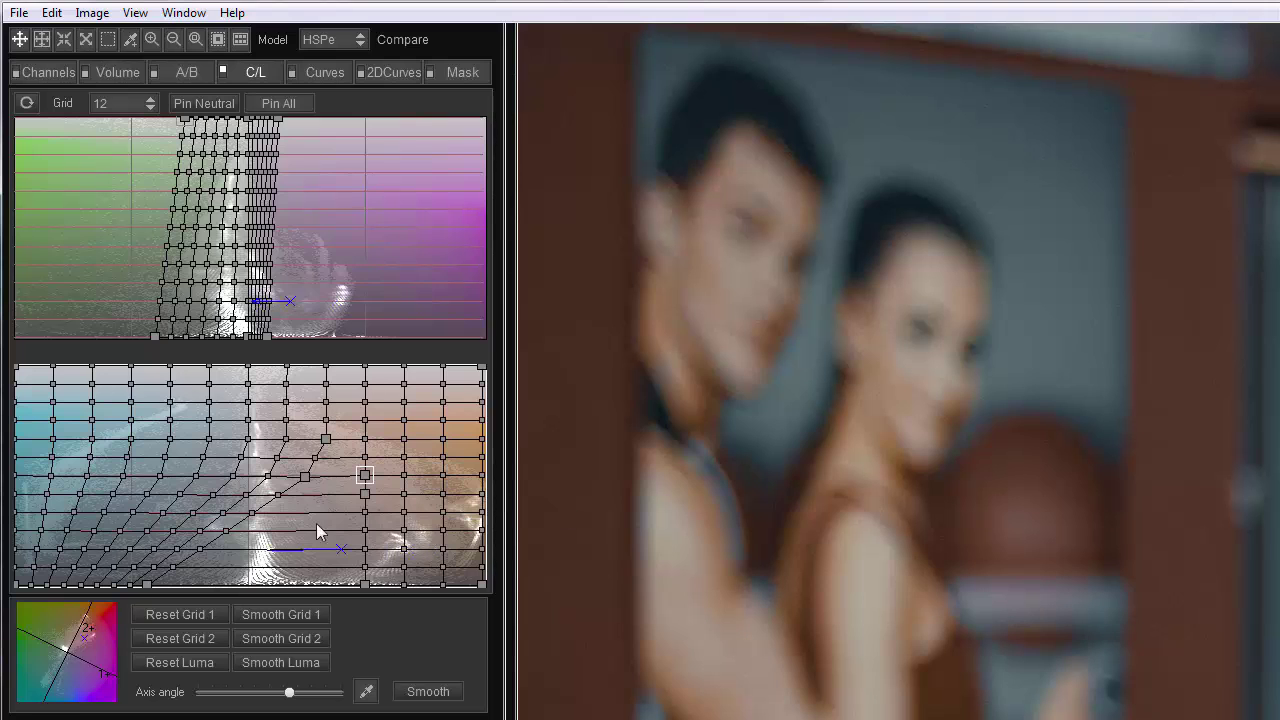
pyautogui.moveTo(311, 477); pyautogui.dragTo(312, 476)
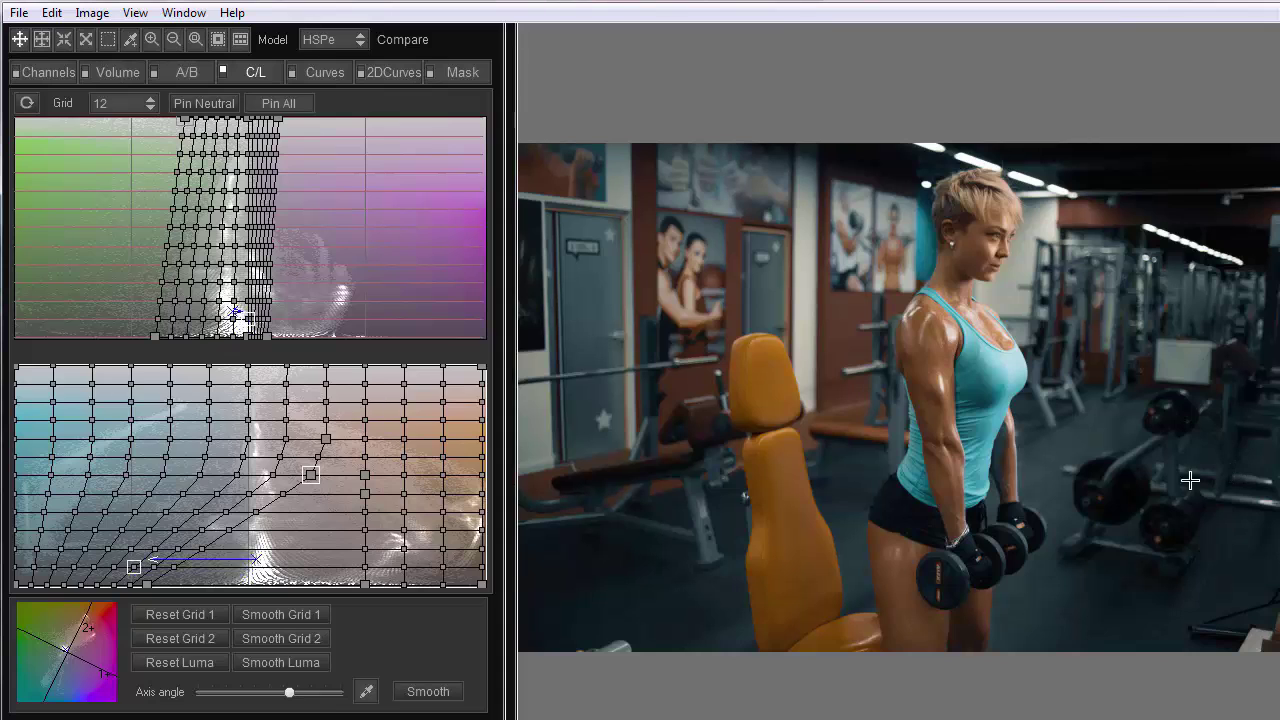
pyautogui.click(1196, 478)
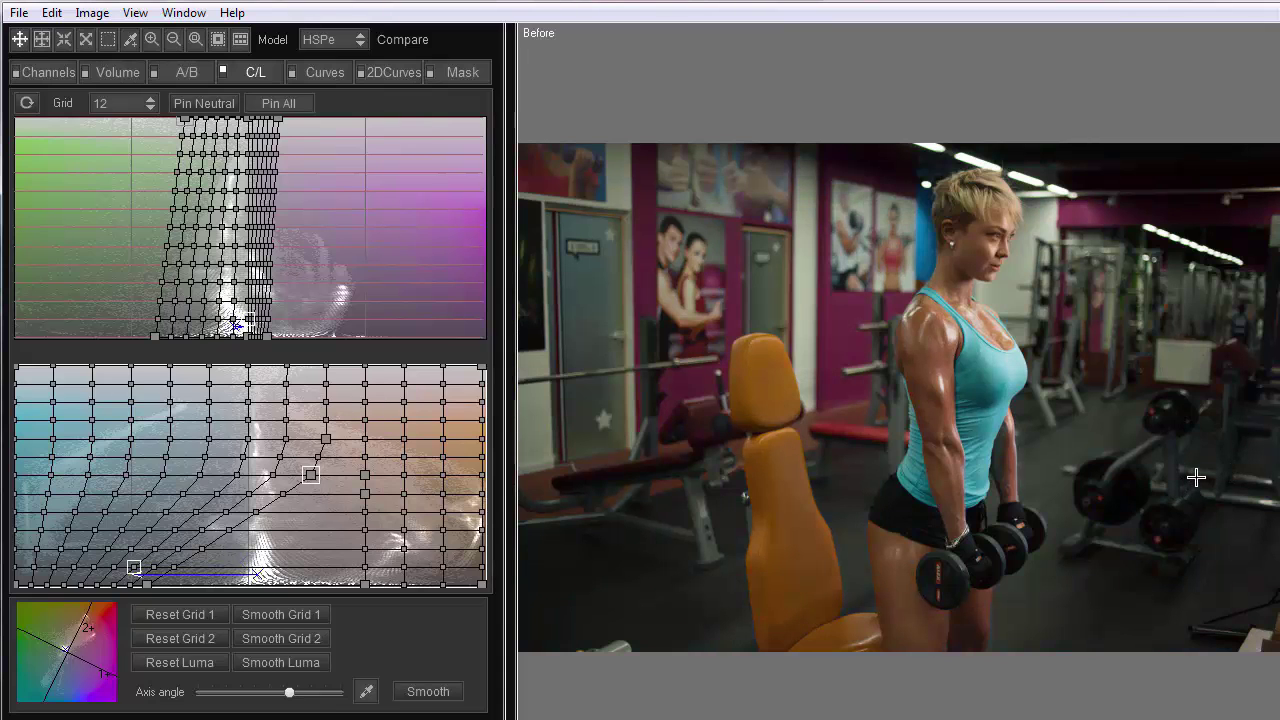
pyautogui.click(1196, 478)
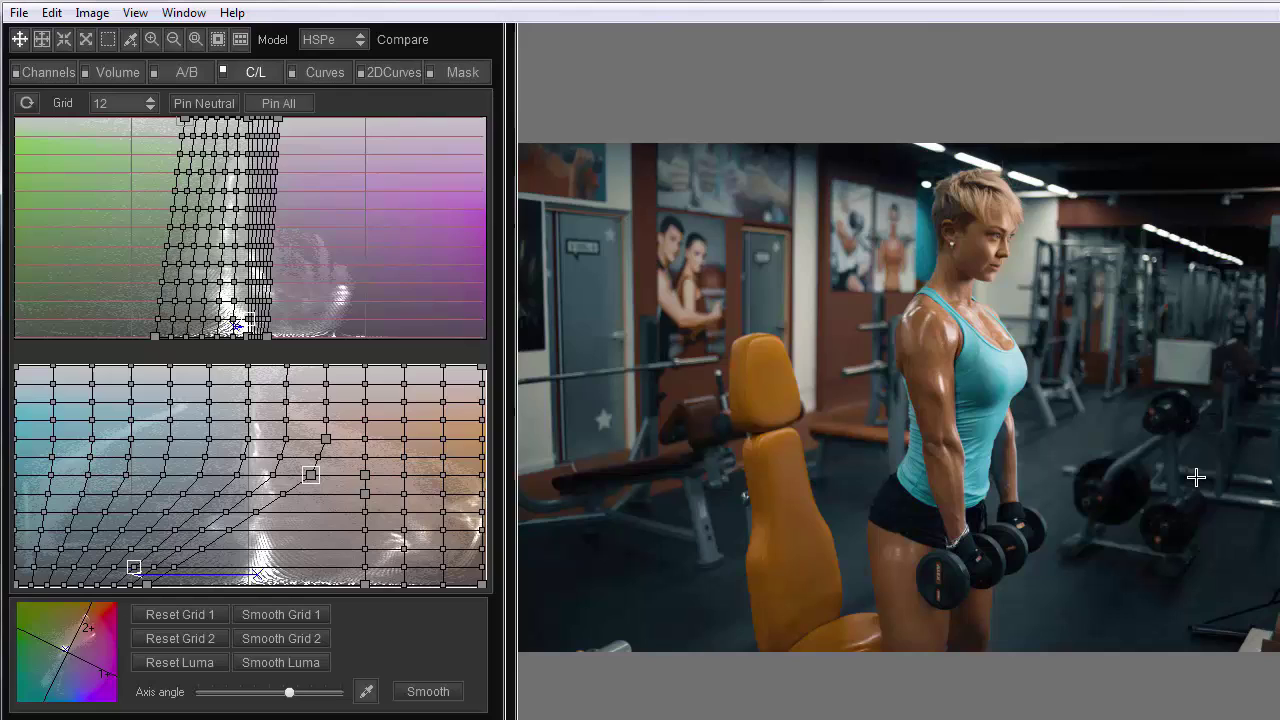